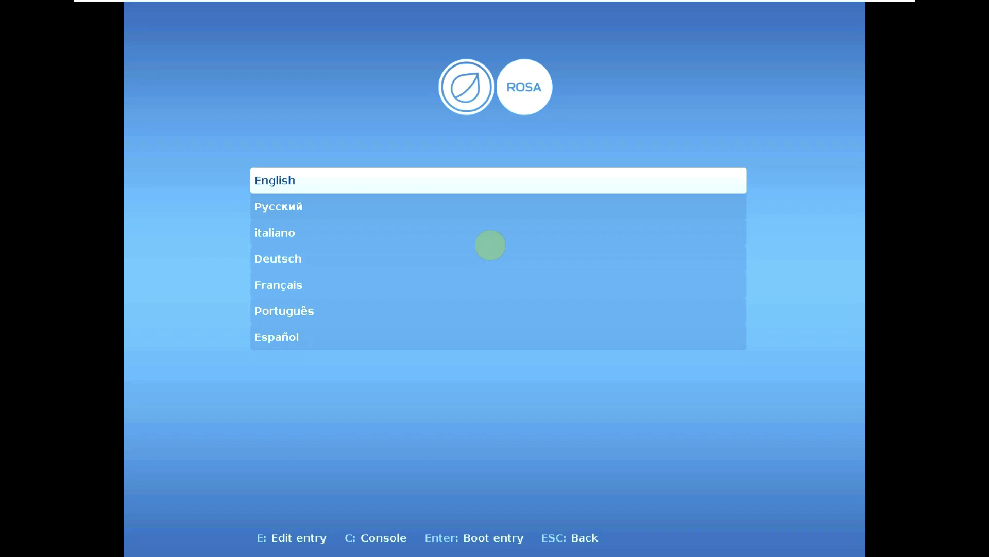
Step: Browse the boot languages past Русский, then settle on English and confirm it
{"action": "key", "text": "Down"}
{"action": "key", "text": "Down"}
{"action": "key", "text": "Down"}
{"action": "key", "text": "Down"}
{"action": "key", "text": "Down"}
{"action": "key", "text": "Down"}
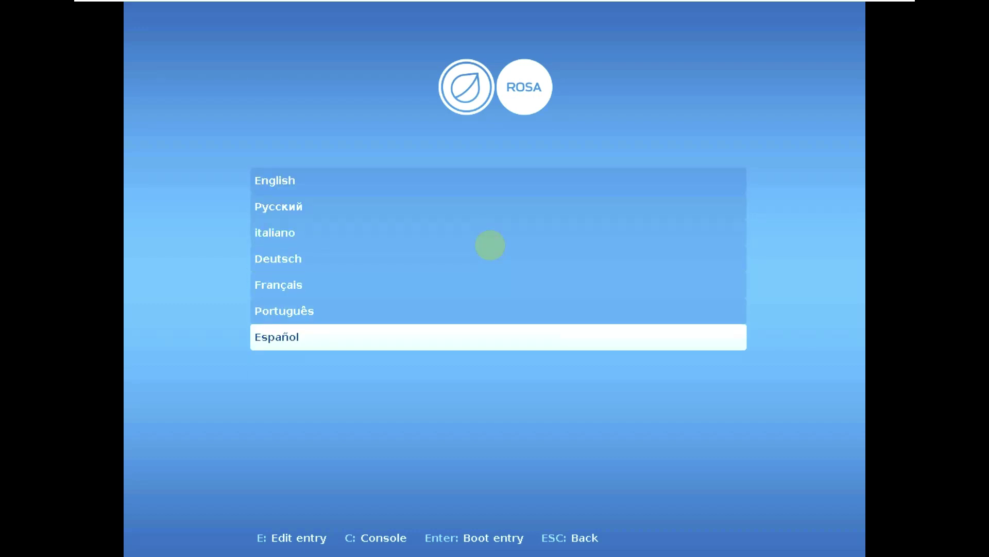
{"action": "key", "text": "Up"}
{"action": "key", "text": "Up"}
{"action": "key", "text": "Up"}
{"action": "key", "text": "Up"}
{"action": "key", "text": "Up"}
{"action": "key", "text": "Up"}
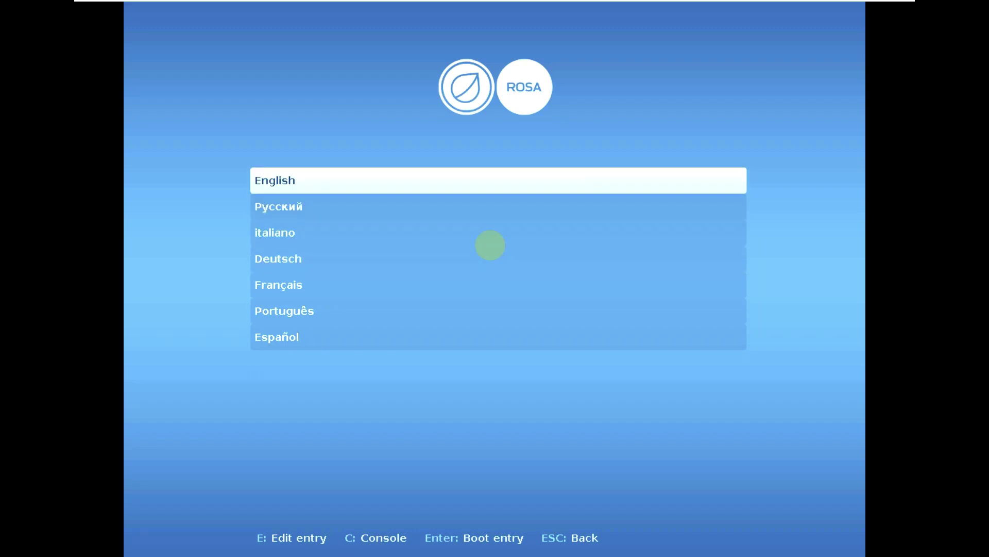
{"action": "key", "text": "Down"}
{"action": "key", "text": "Up"}
{"action": "key", "text": "Return"}
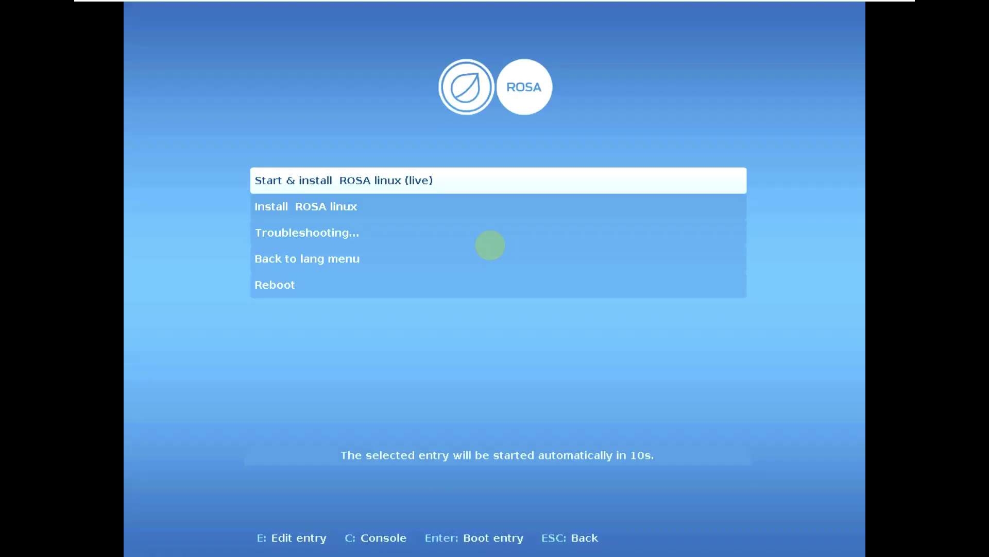
Step: Browse the Install, Troubleshooting and Reboot entries, then boot 'Start & install ROSA linux (live)'
{"action": "key", "text": "Down"}
{"action": "key", "text": "Down"}
{"action": "key", "text": "Down"}
{"action": "key", "text": "Down"}
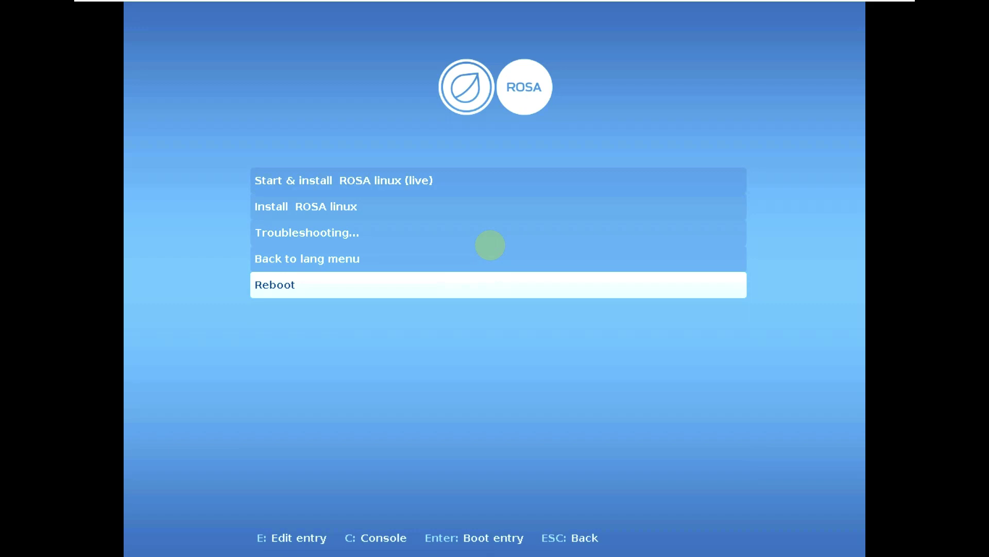
{"action": "key", "text": "Up"}
{"action": "key", "text": "Up"}
{"action": "key", "text": "Up"}
{"action": "key", "text": "Up"}
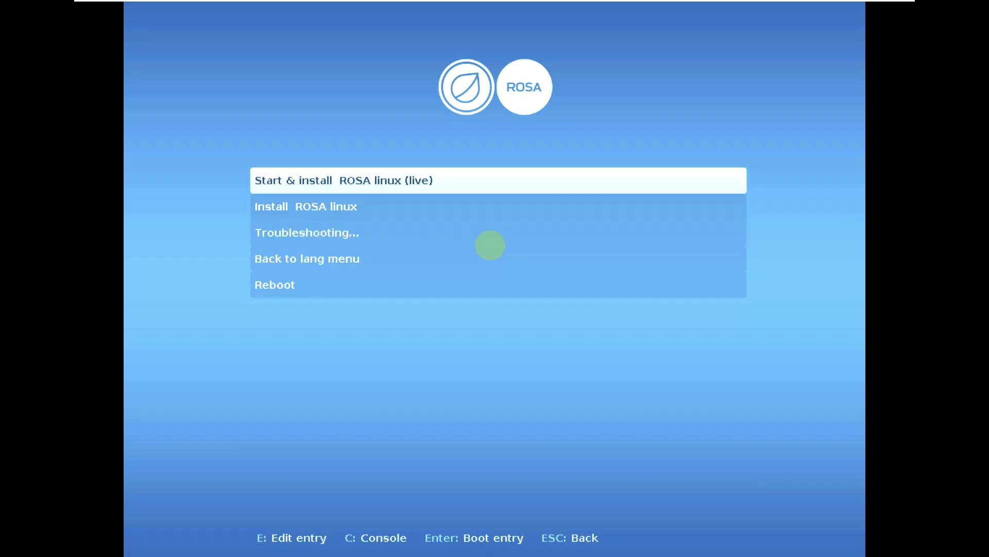
{"action": "key", "text": "Down"}
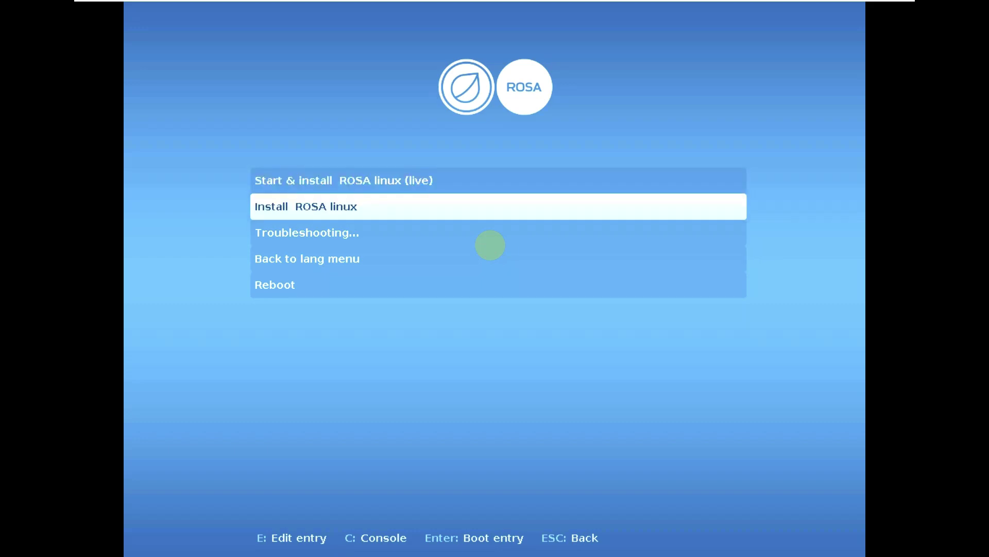
{"action": "key", "text": "Down"}
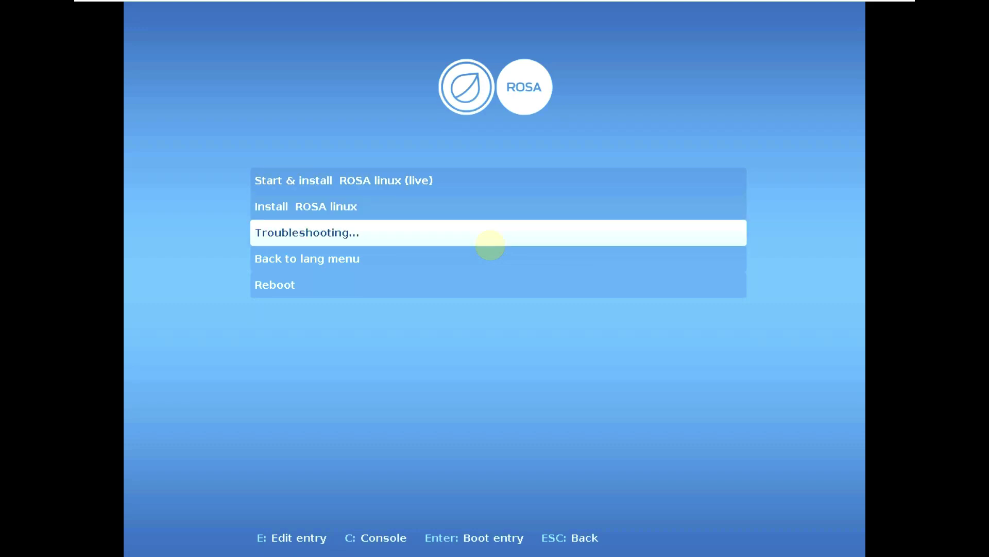
{"action": "key", "text": "Down"}
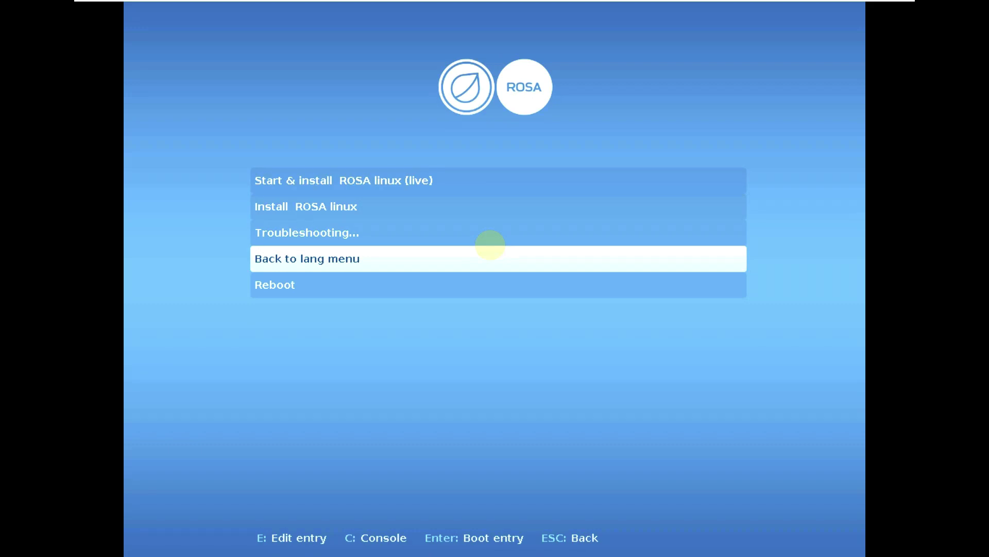
{"action": "key", "text": "Down"}
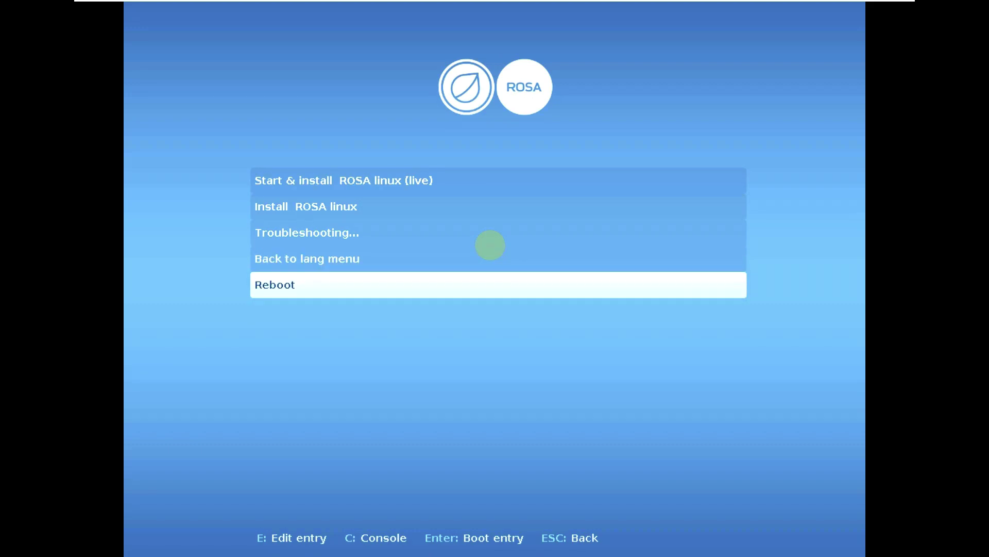
{"action": "key", "text": "Up"}
{"action": "key", "text": "Up"}
{"action": "key", "text": "Up"}
{"action": "key", "text": "Up"}
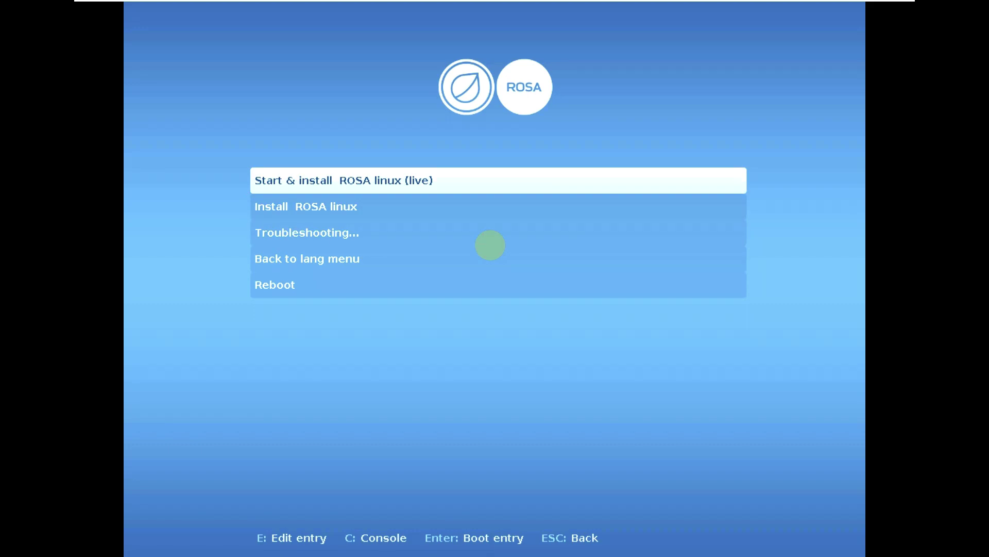
{"action": "key", "text": "Return"}
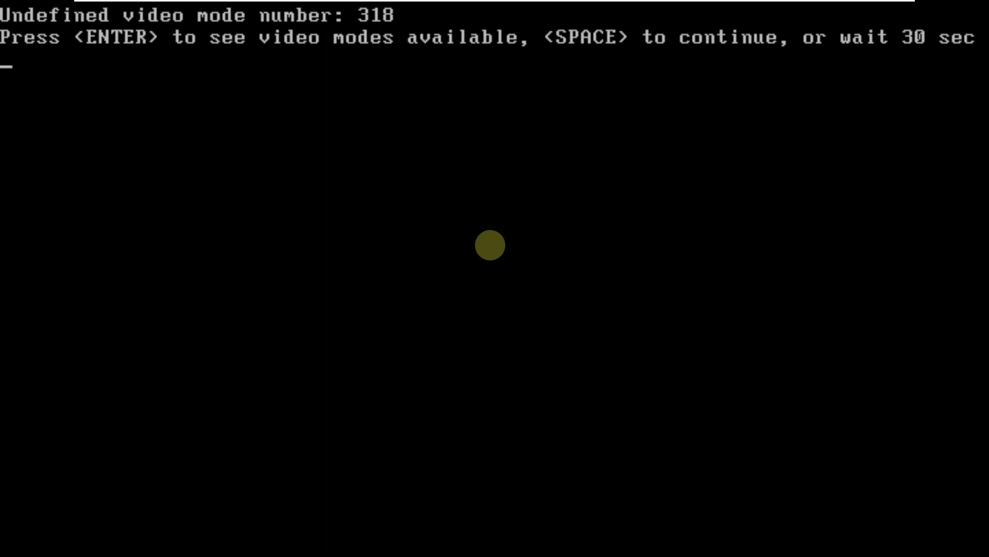
Step: Press Space at the 'Undefined video mode number: 318' prompt to continue booting
{"action": "key", "text": "space"}
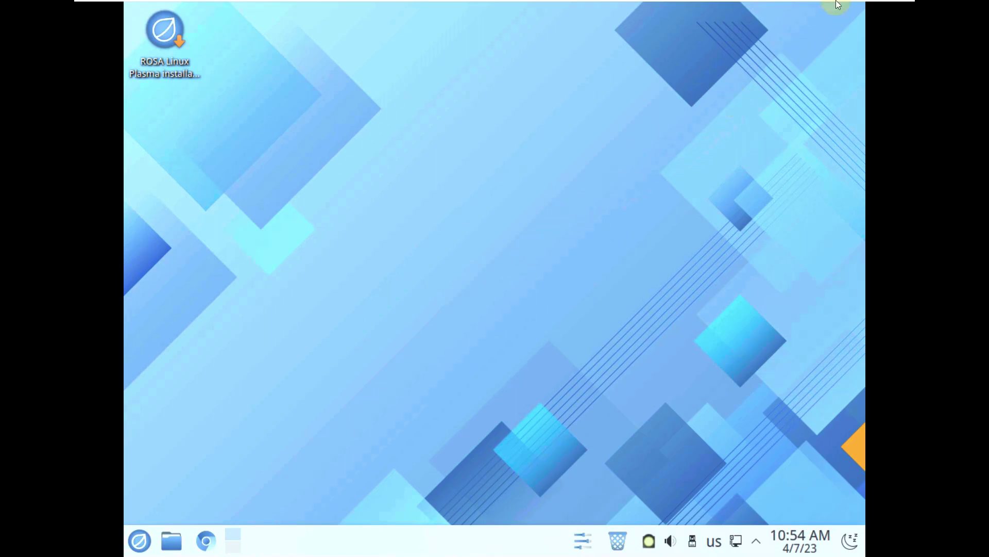
Step: Leave VMware full screen and launch Display Configuration by searching 'dis' in the launcher
{"action": "mouse_move", "coordinate": [837, 4]}
{"action": "left_click", "coordinate": [431, 11]}
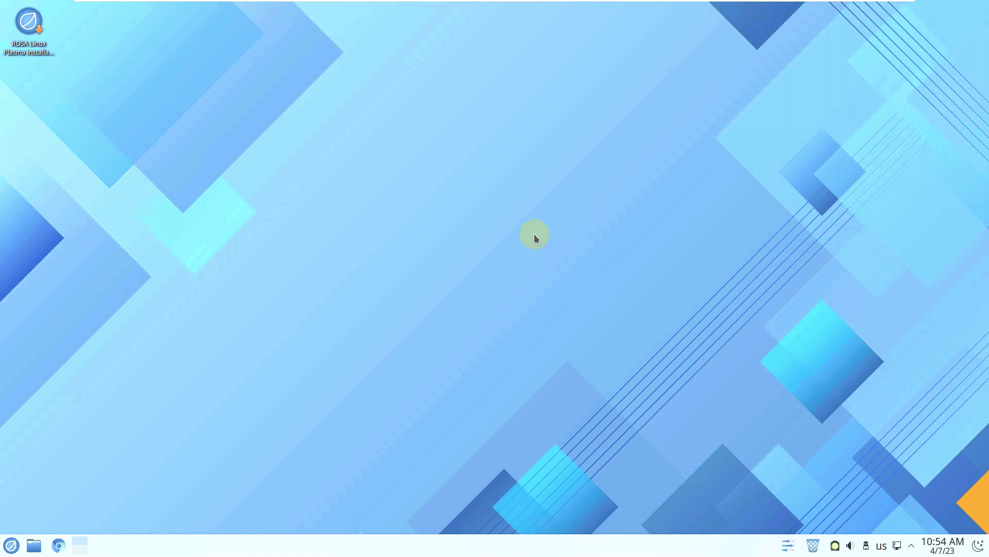
{"action": "left_click", "coordinate": [12, 545]}
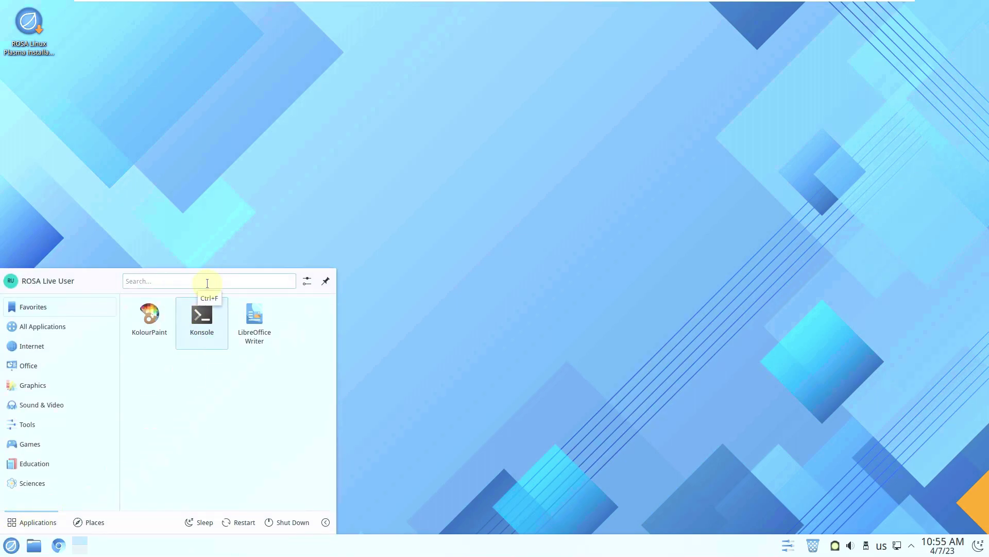
{"action": "type", "text": "dis"}
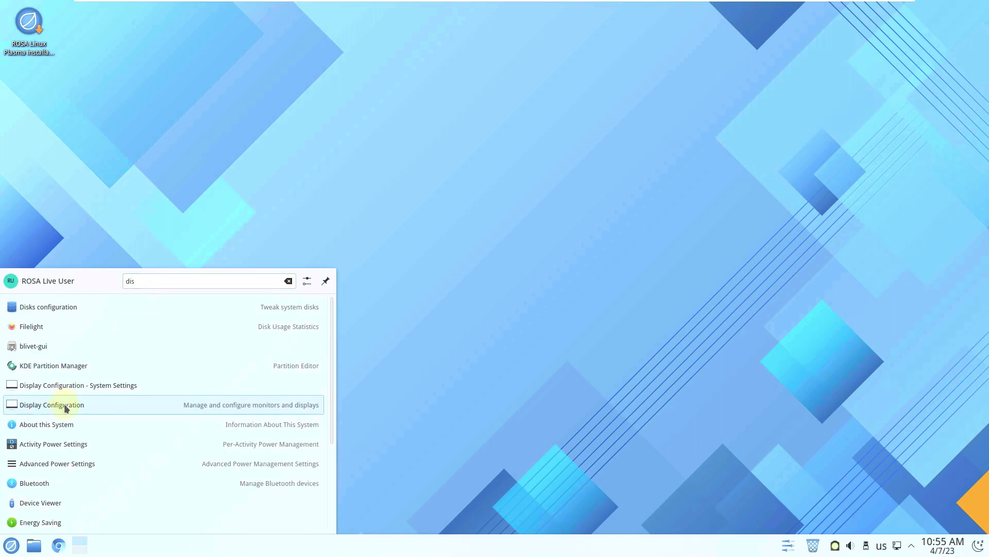
{"action": "left_click", "coordinate": [91, 410]}
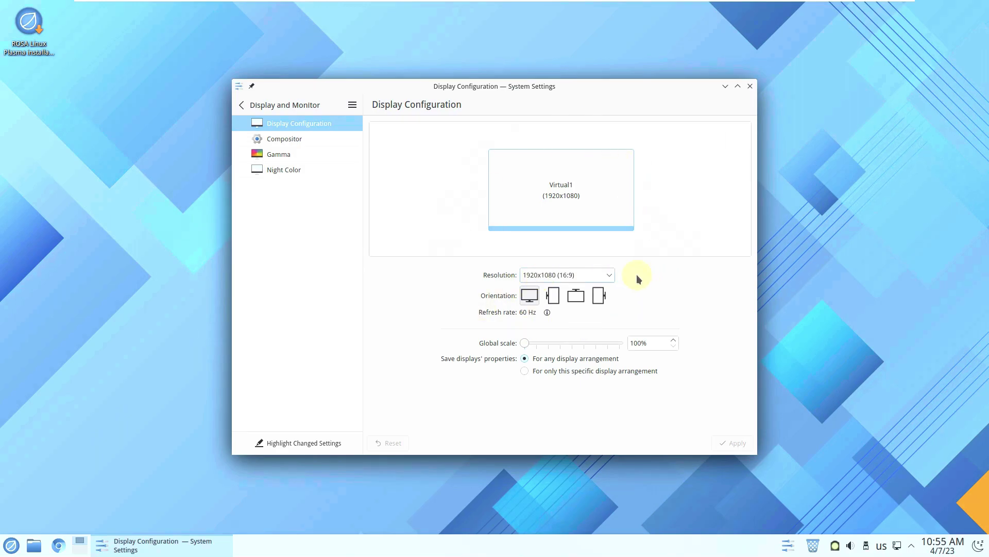
Step: Check the resolution list and scale slider, keeping 1920x1080 at 100%, then go back to all categories
{"action": "left_click", "coordinate": [612, 275]}
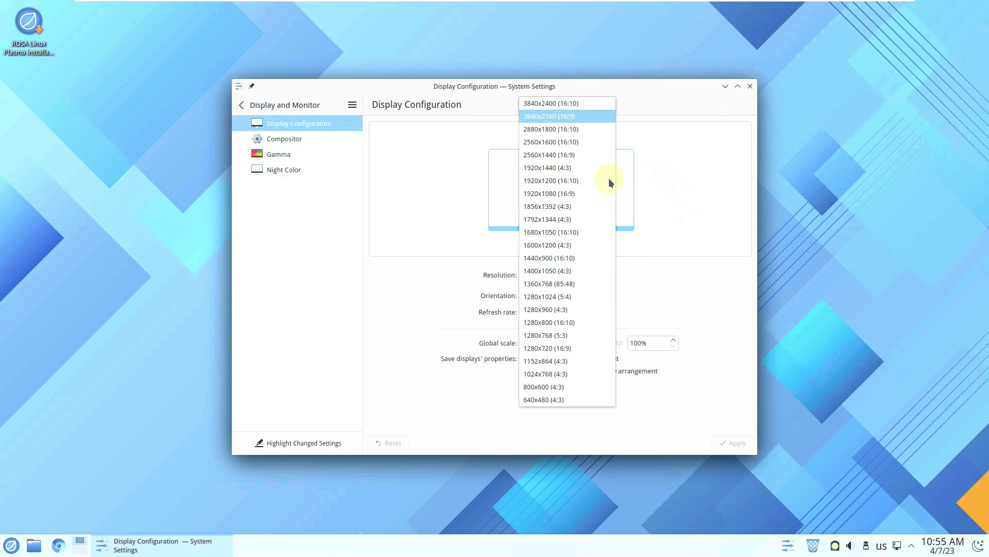
{"action": "left_click", "coordinate": [676, 205]}
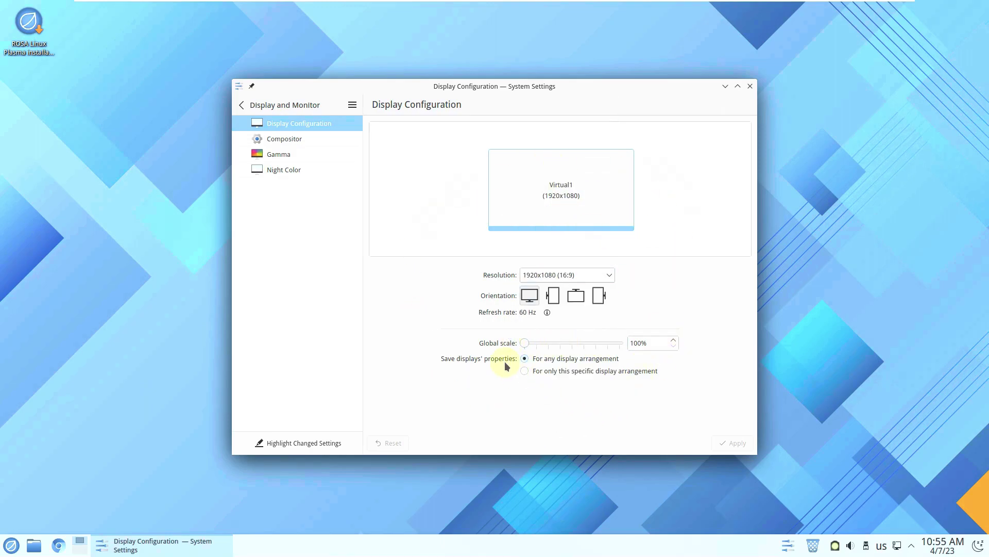
{"action": "left_click_drag", "start_coordinate": [525, 343], "coordinate": [477, 354]}
{"action": "left_click", "coordinate": [257, 106]}
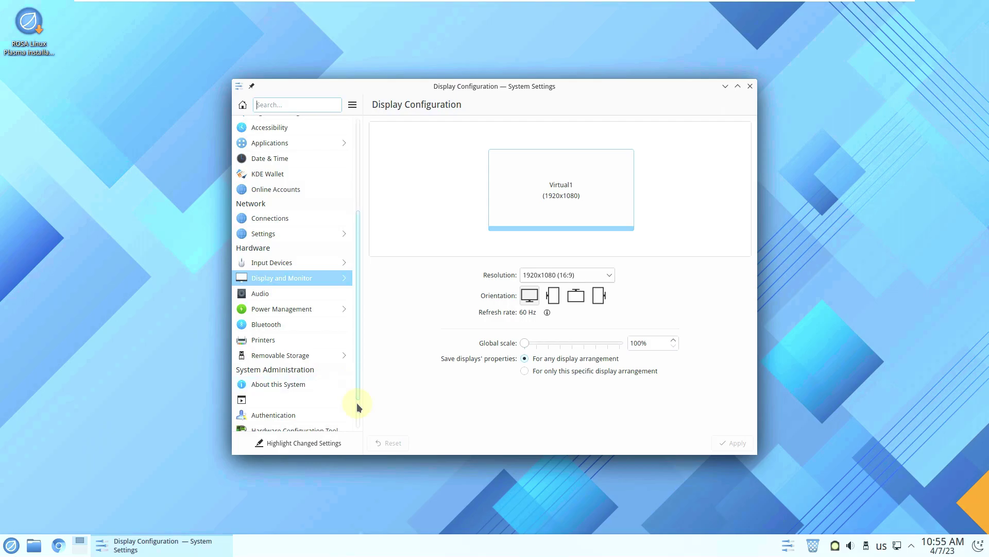
Step: Read About this System (ROSA Fresh Desktop 2021.1, Plasma 5.25.5), then close System Settings
{"action": "scroll", "coordinate": [356, 403], "scroll_direction": "down", "scroll_amount": 1}
{"action": "left_click", "coordinate": [296, 343]}
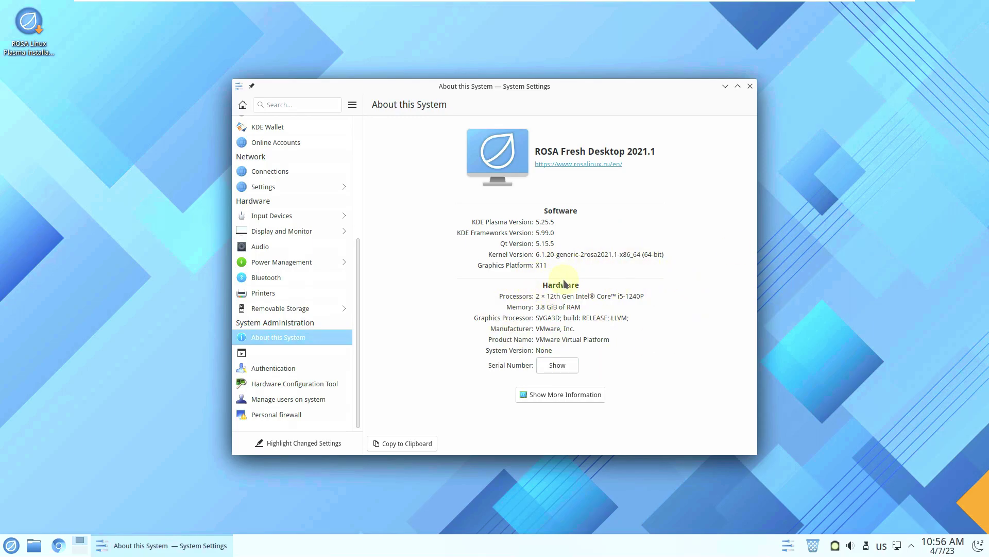
{"action": "left_click", "coordinate": [749, 86]}
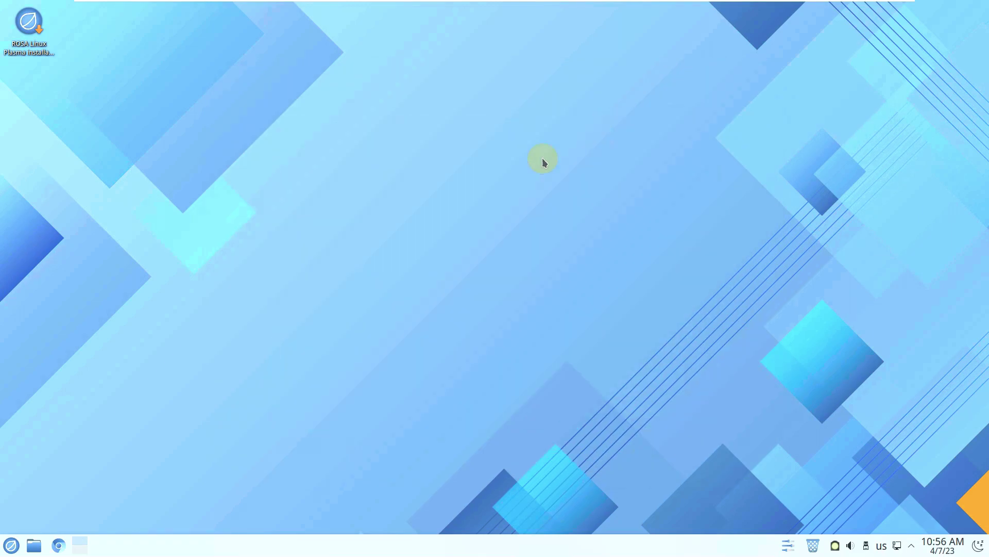
Step: Launch System Monitor from the Tools category of the application menu
{"action": "left_click", "coordinate": [11, 544]}
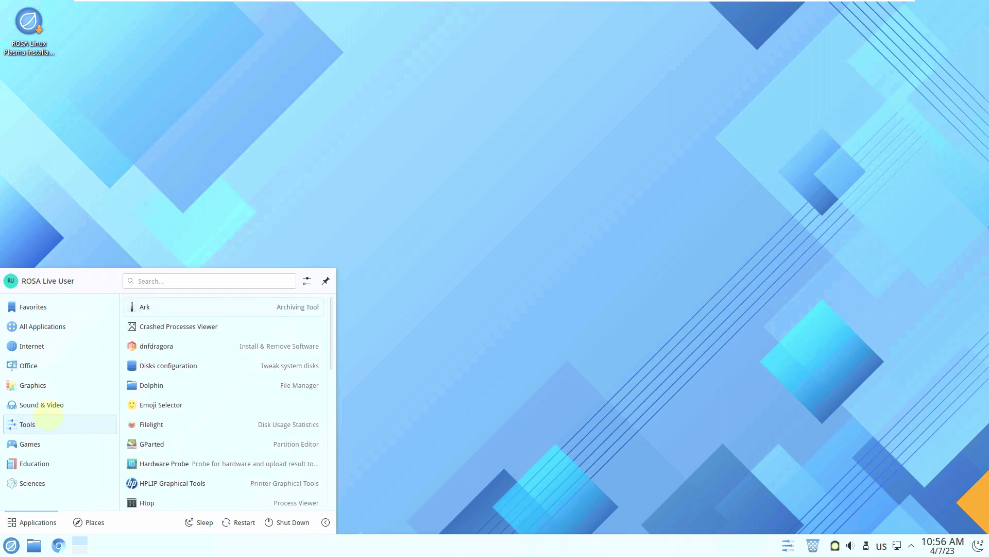
{"action": "scroll", "coordinate": [192, 426], "scroll_direction": "down", "scroll_amount": 3}
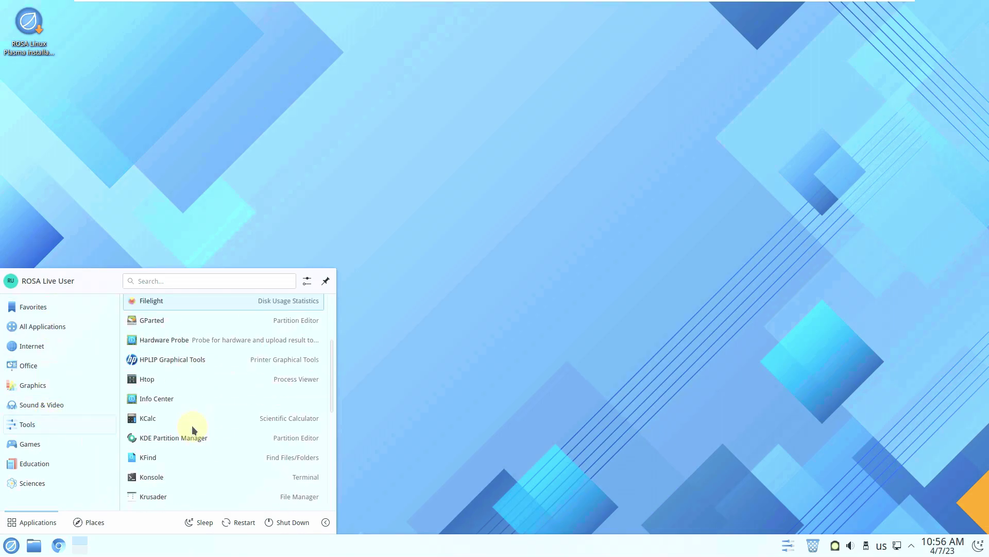
{"action": "scroll", "coordinate": [192, 418], "scroll_direction": "down", "scroll_amount": 2}
{"action": "scroll", "coordinate": [192, 409], "scroll_direction": "down", "scroll_amount": 5}
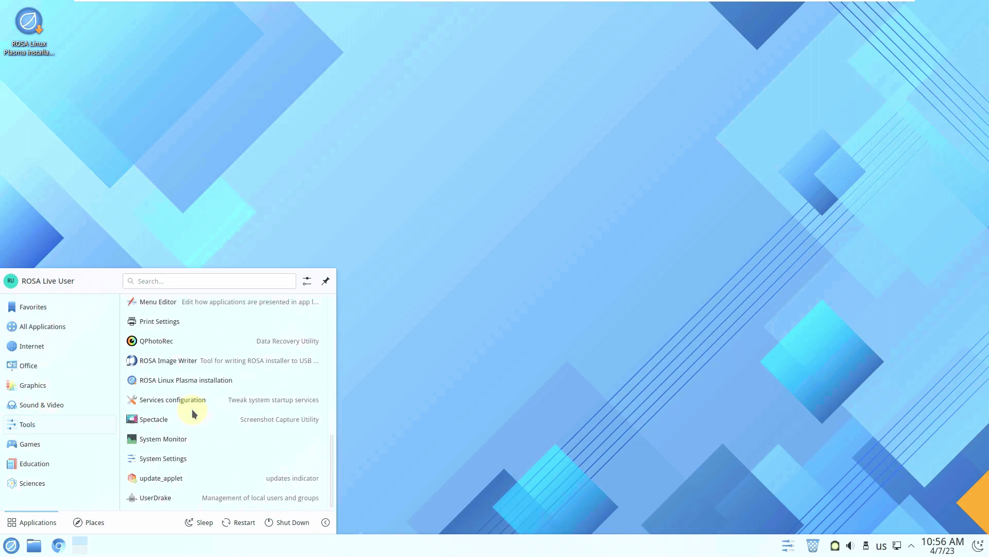
{"action": "left_click", "coordinate": [187, 438]}
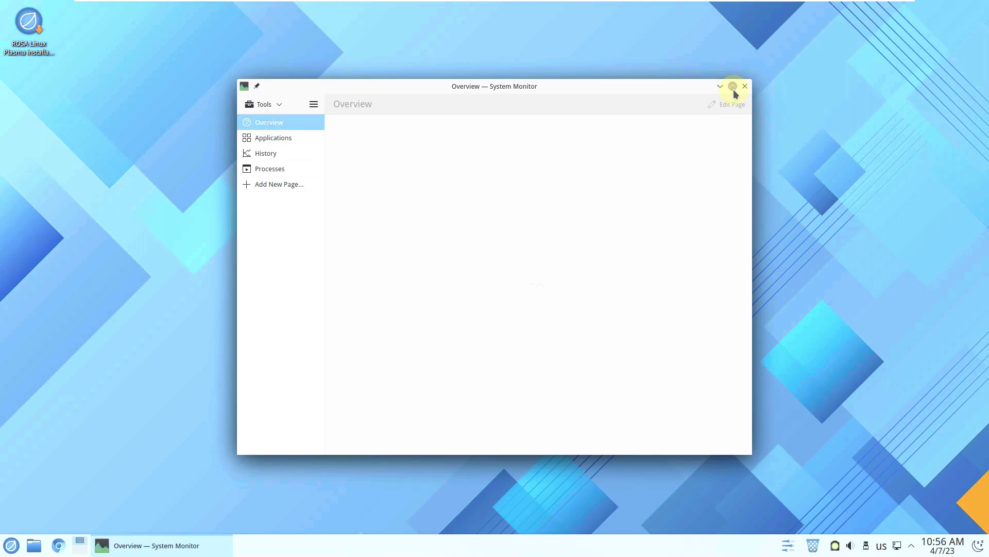
Step: Maximize System Monitor and switch to its Applications page
{"action": "left_click", "coordinate": [733, 86]}
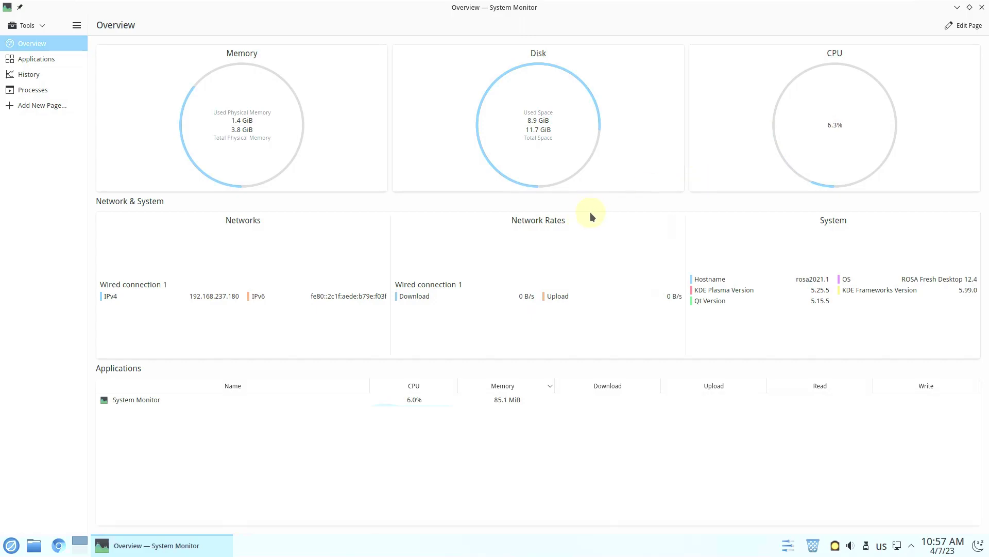
{"action": "left_click", "coordinate": [32, 59]}
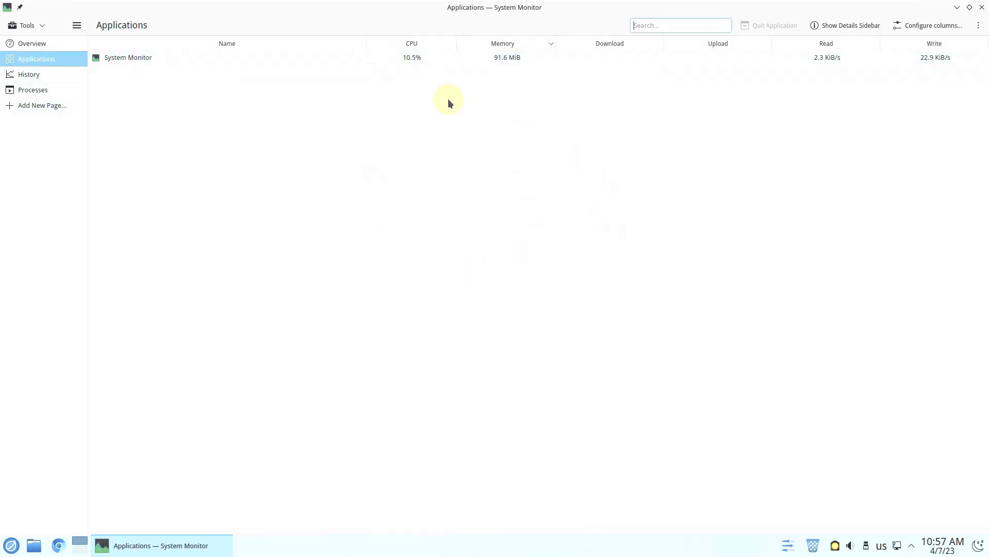
Step: View the History graphs, then the Processes list displayed as a parent-child tree
{"action": "left_click", "coordinate": [72, 74]}
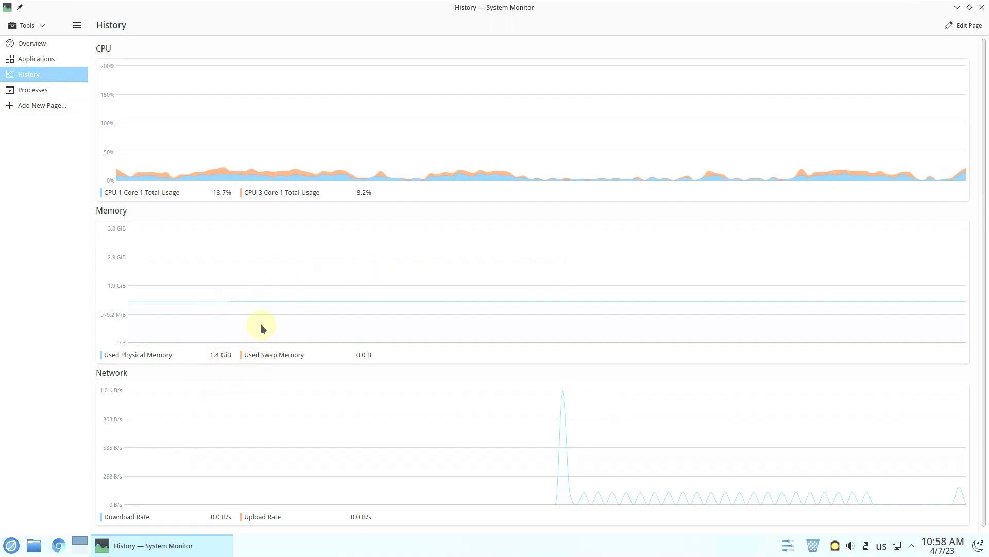
{"action": "left_click", "coordinate": [66, 90]}
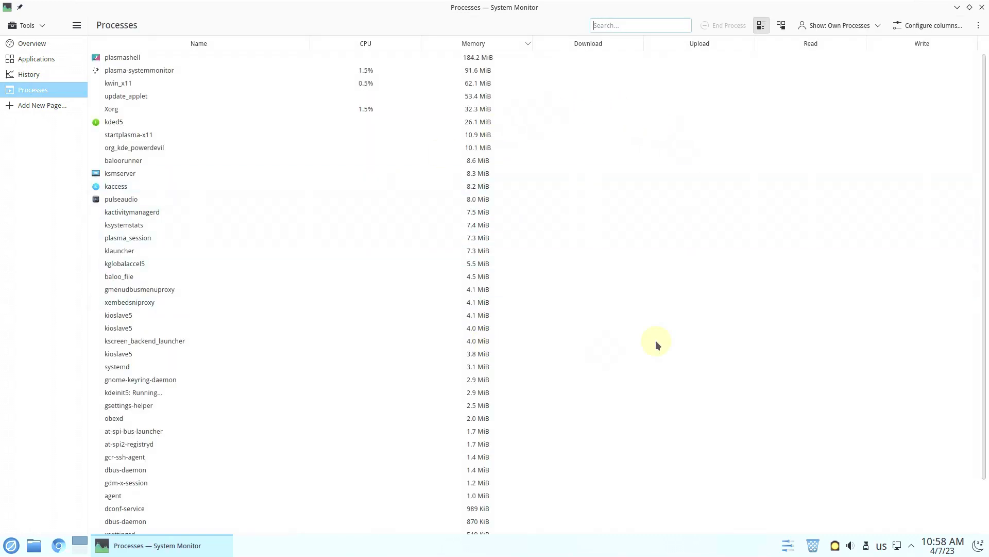
{"action": "left_click", "coordinate": [782, 25]}
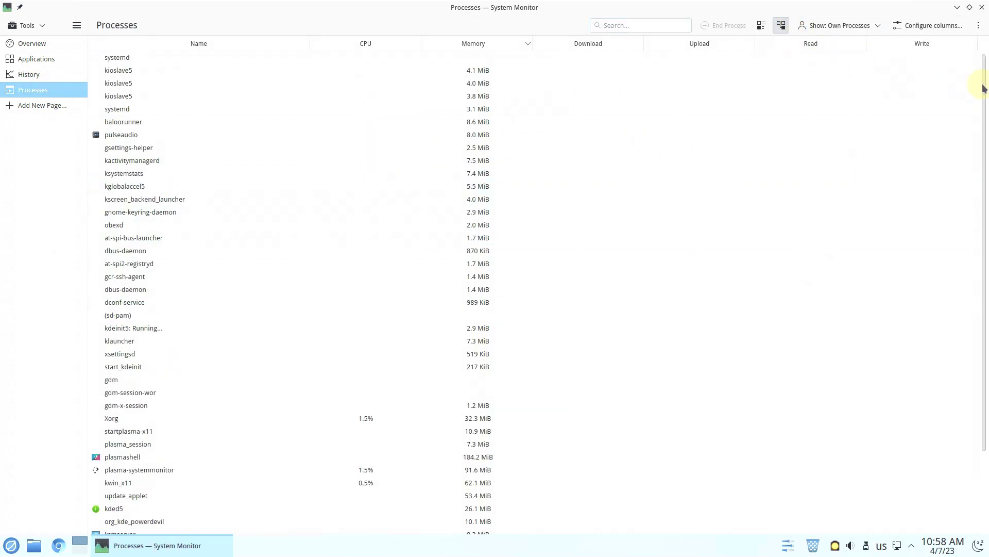
{"action": "scroll", "coordinate": [985, 122], "scroll_direction": "down", "scroll_amount": 3}
{"action": "scroll", "coordinate": [985, 122], "scroll_direction": "down", "scroll_amount": 2}
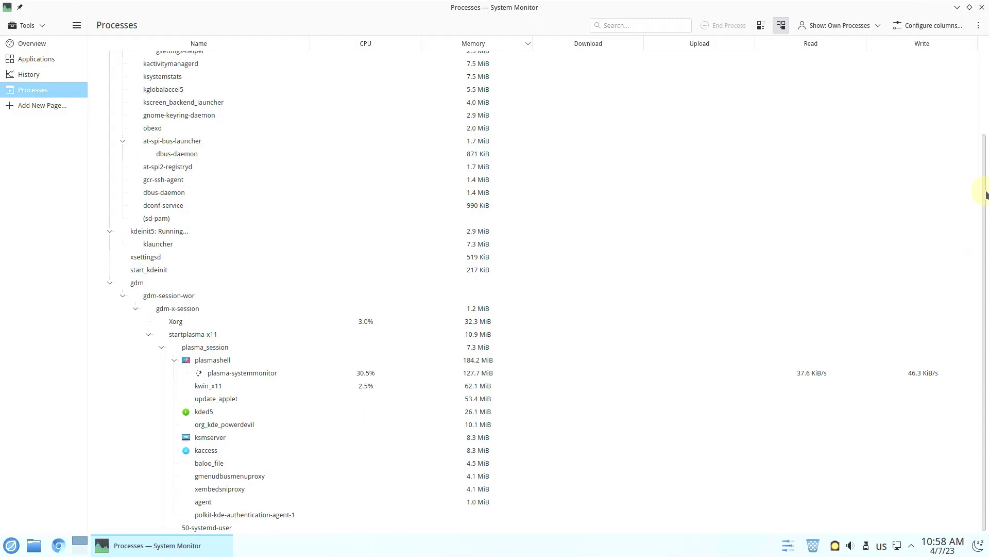
{"action": "left_click_drag", "start_coordinate": [983, 124], "coordinate": [974, 48]}
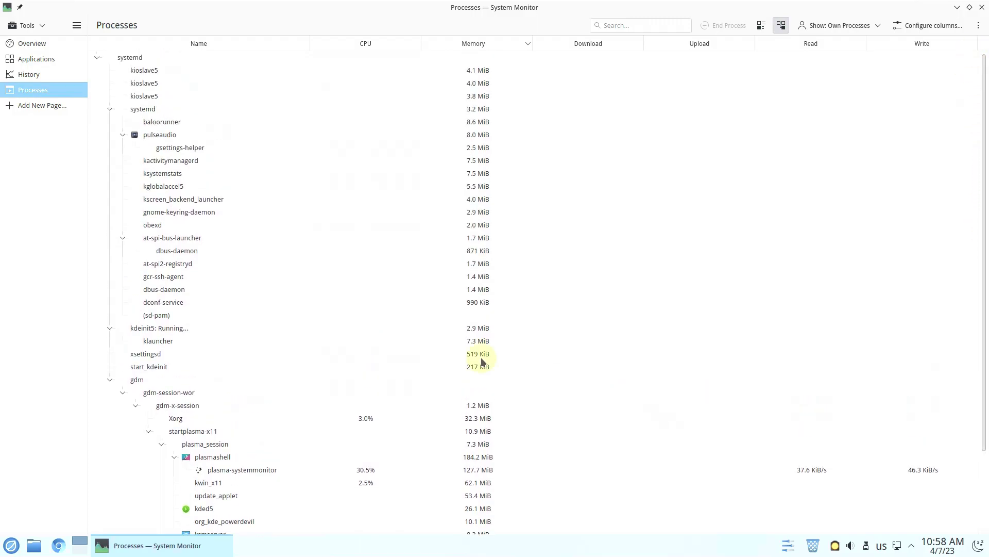
Step: Check System Monitor's version 5.25.5, close it, and start Konsole from the launcher Favorites
{"action": "left_click", "coordinate": [79, 32]}
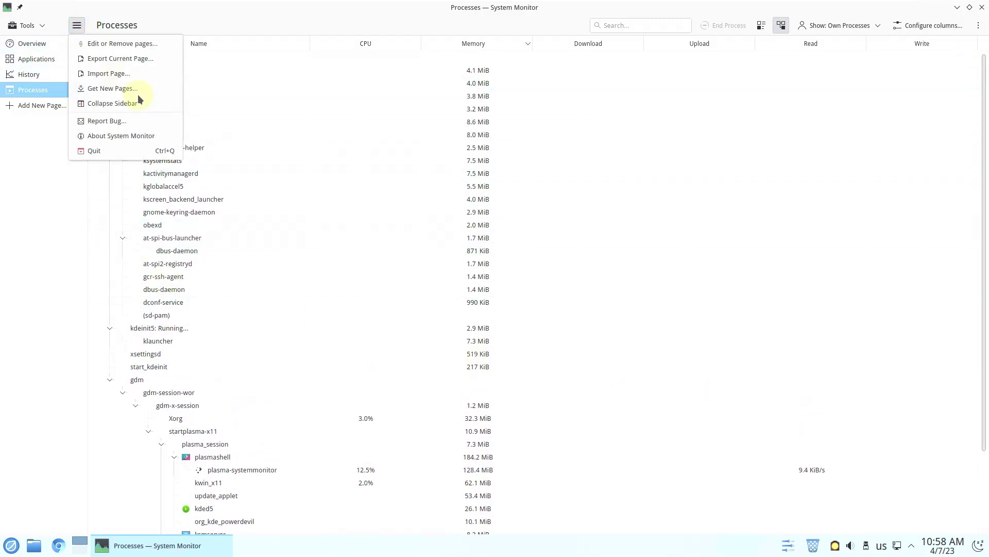
{"action": "left_click", "coordinate": [162, 137]}
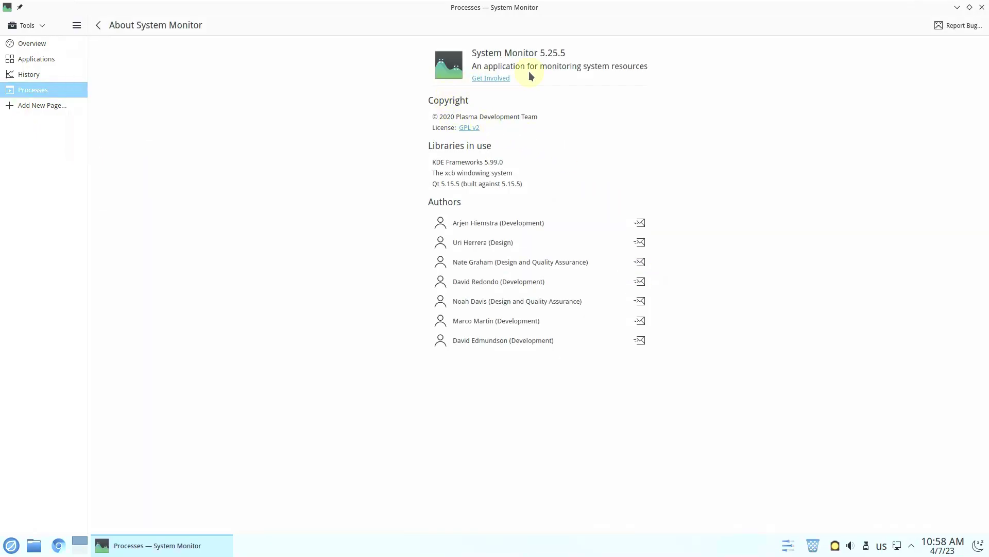
{"action": "left_click", "coordinate": [982, 8]}
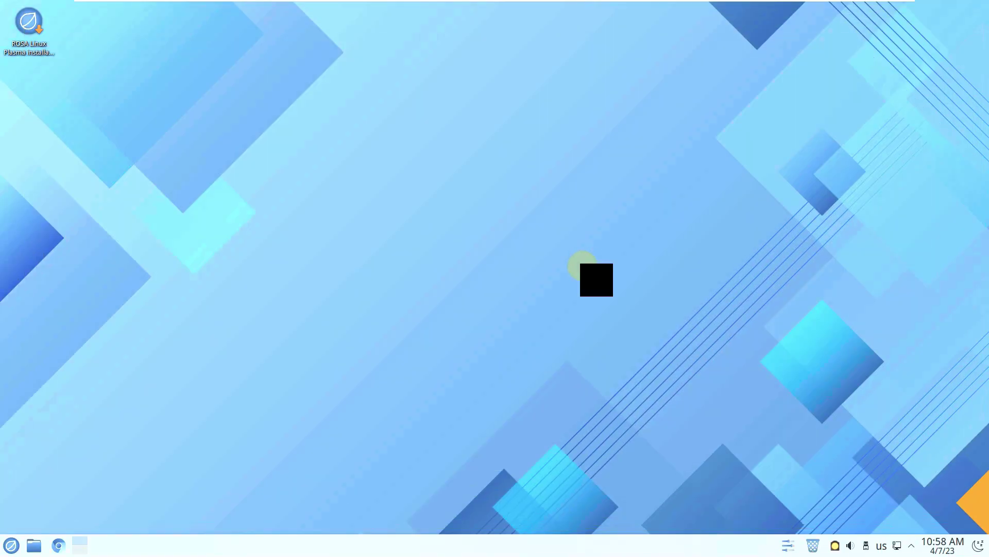
{"action": "left_click", "coordinate": [11, 544]}
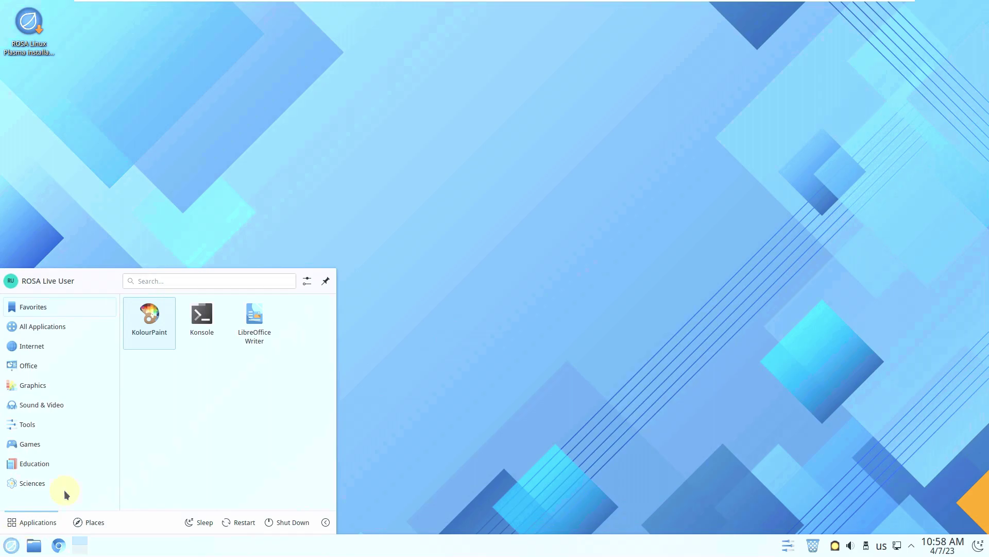
{"action": "left_click", "coordinate": [201, 317]}
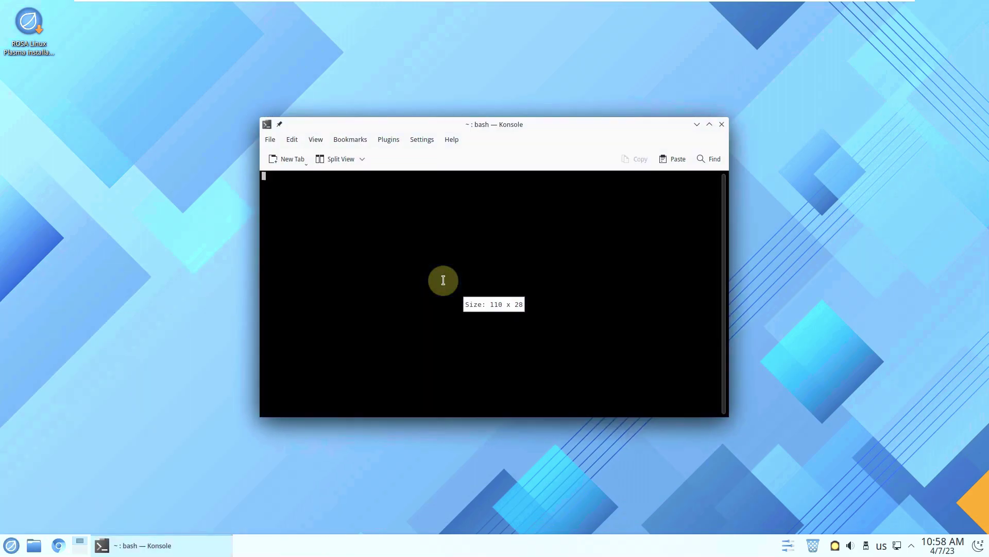
Step: Maximize Konsole, check its version 21.12.3 under Help > About Konsole, and close the dialog
{"action": "left_click", "coordinate": [709, 124]}
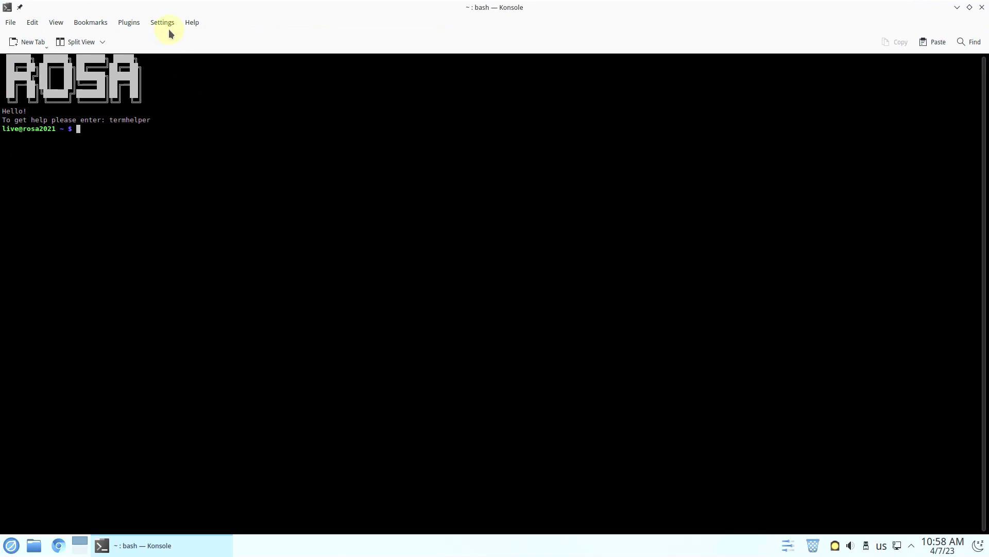
{"action": "left_click", "coordinate": [192, 24]}
{"action": "left_click", "coordinate": [231, 120]}
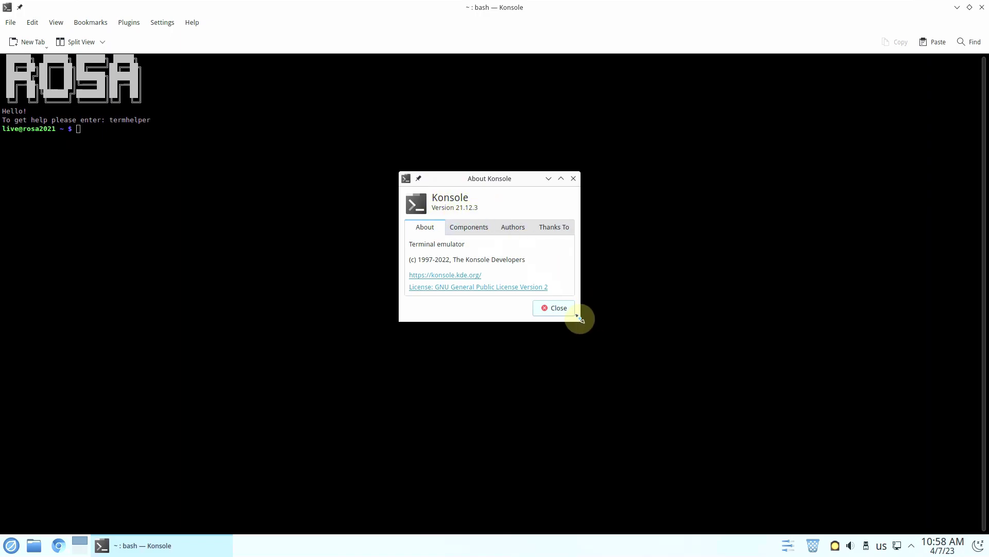
{"action": "left_click", "coordinate": [552, 307]}
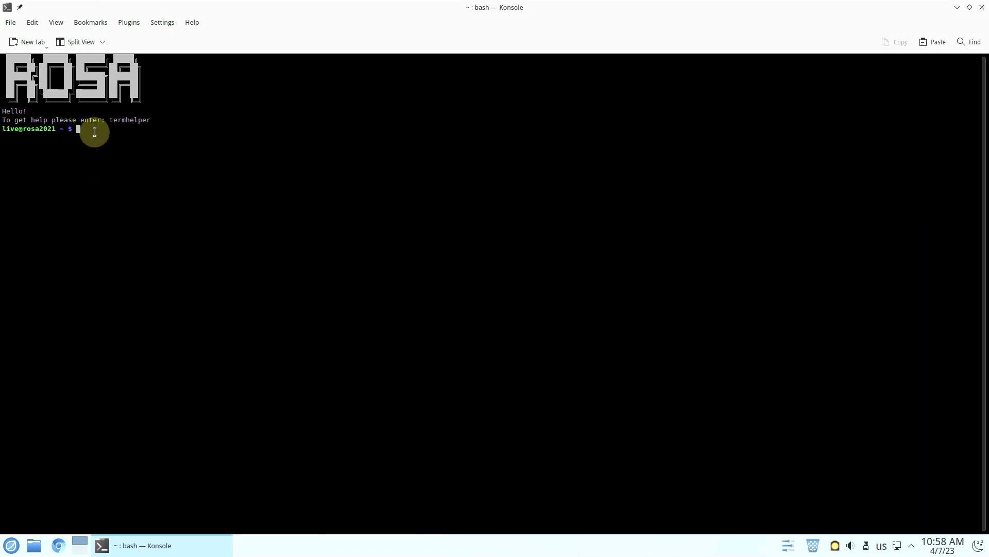
Step: Run inxi -sv8 in Konsole, which fails with 'command not found: inxi'
{"action": "type", "text": "inxi -sv8"}
{"action": "key", "text": "Return"}
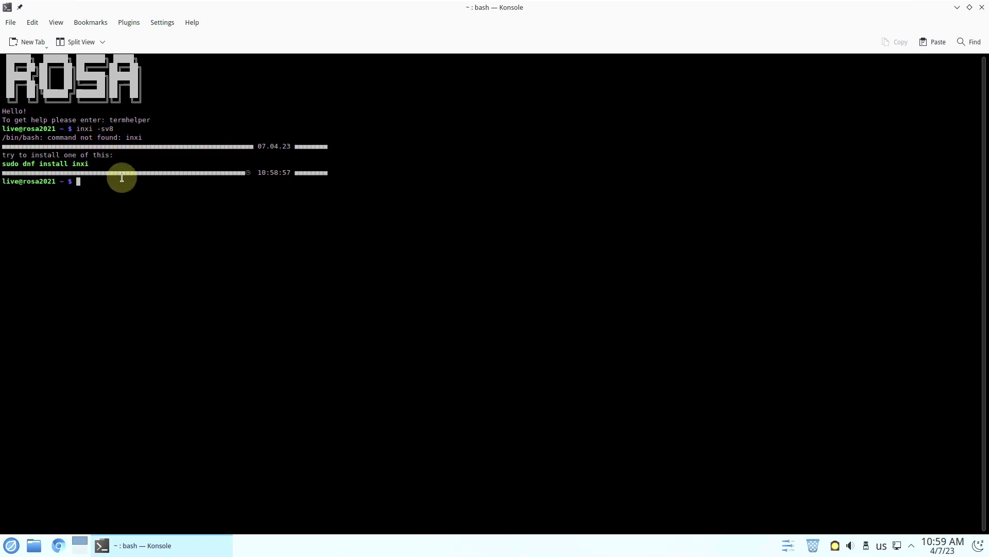
Step: Paste and run the suggested 'sudo dnf install inxi' with the password, approving all 18 packages
{"action": "left_click_drag", "start_coordinate": [89, 163], "coordinate": [1, 163]}
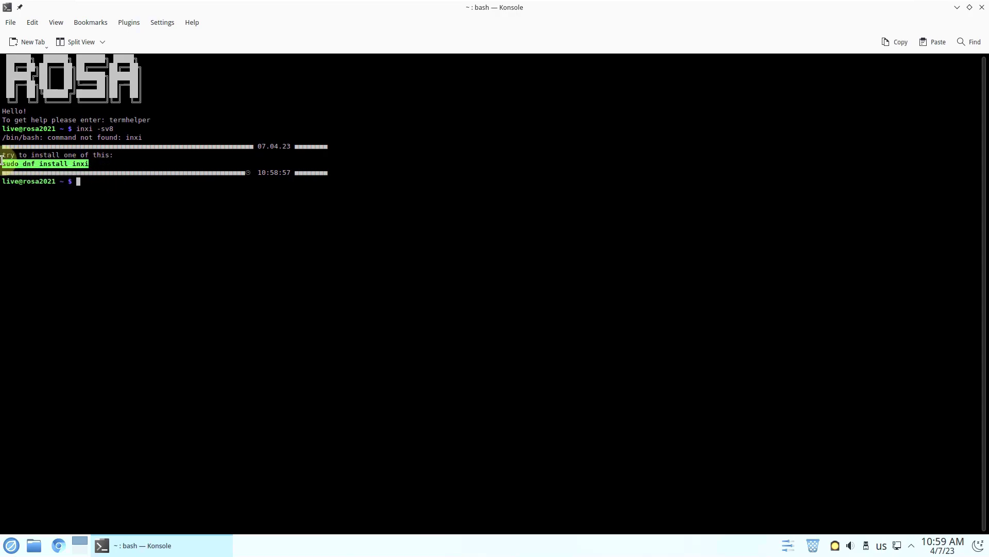
{"action": "right_click", "coordinate": [18, 162]}
{"action": "left_click", "coordinate": [52, 180]}
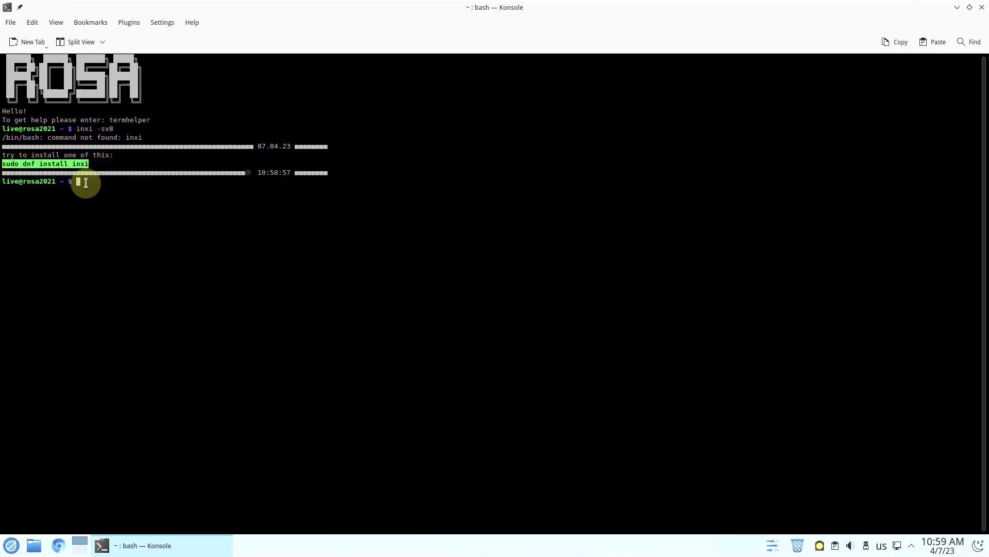
{"action": "right_click", "coordinate": [85, 183]}
{"action": "left_click", "coordinate": [118, 205]}
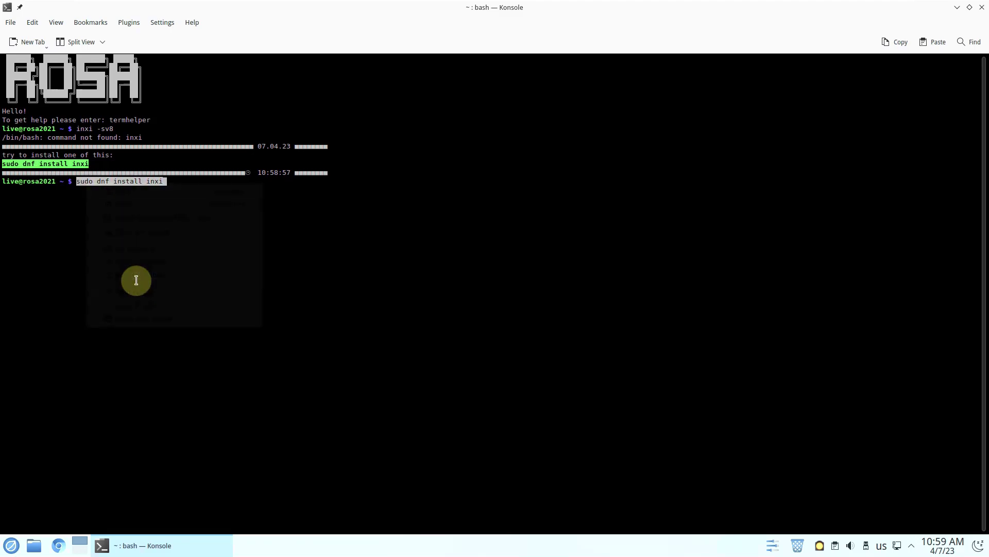
{"action": "key", "text": "Return"}
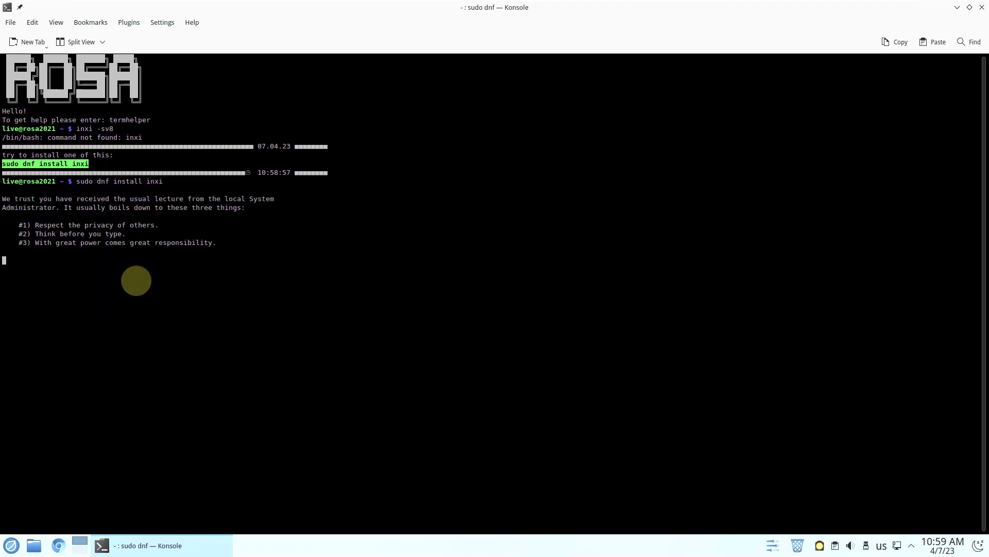
{"action": "key", "text": "Return"}
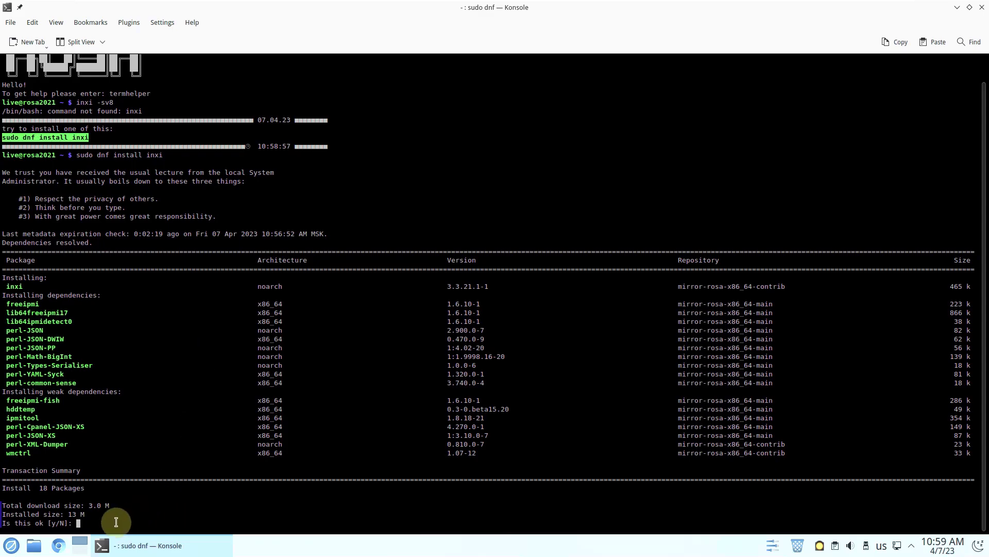
{"action": "type", "text": "y"}
{"action": "key", "text": "Return"}
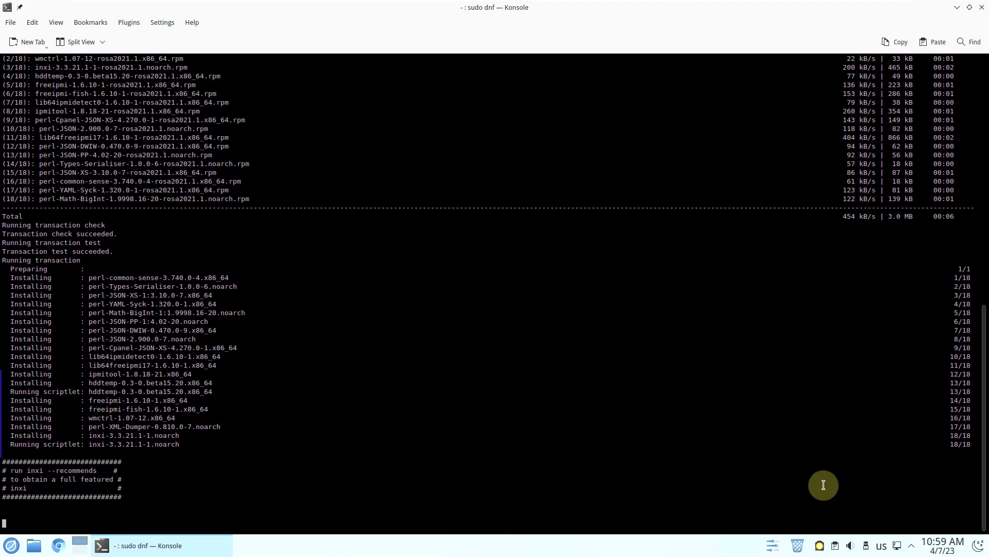
Step: Rerun inxi -sv8 and review the full system report, including the Intel i5-1240P CPU
{"action": "mouse_move", "coordinate": [936, 550]}
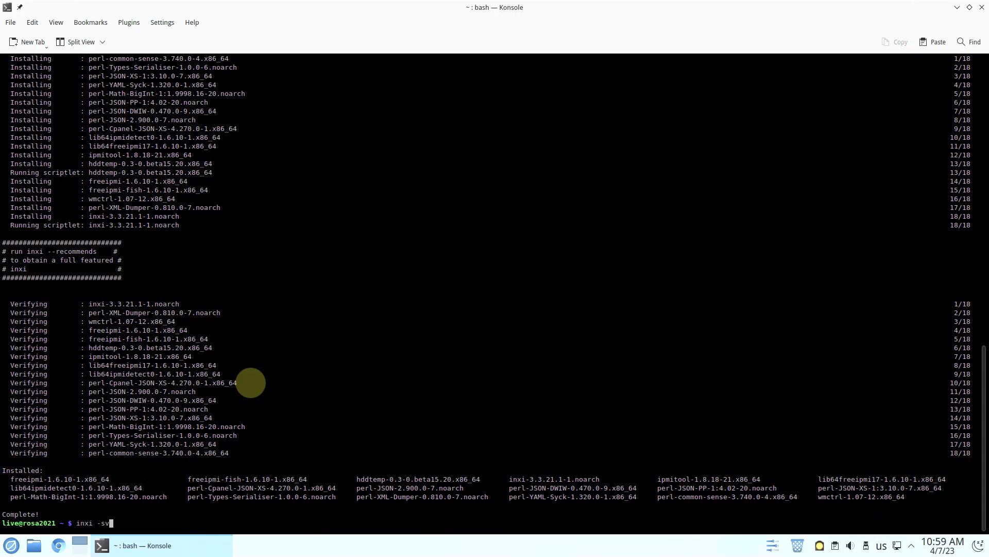
{"action": "key", "text": "Return"}
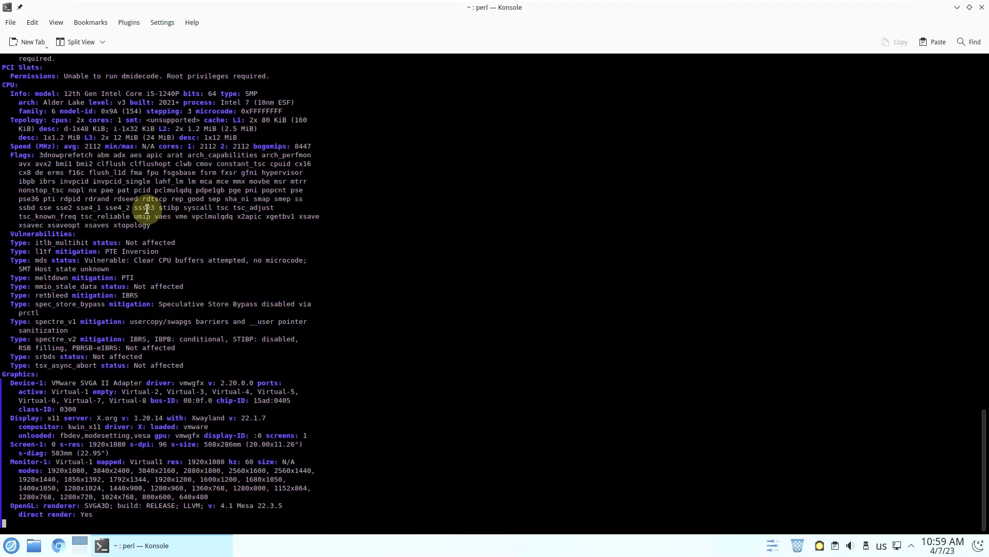
{"action": "scroll", "coordinate": [386, 322], "scroll_direction": "up", "scroll_amount": 13}
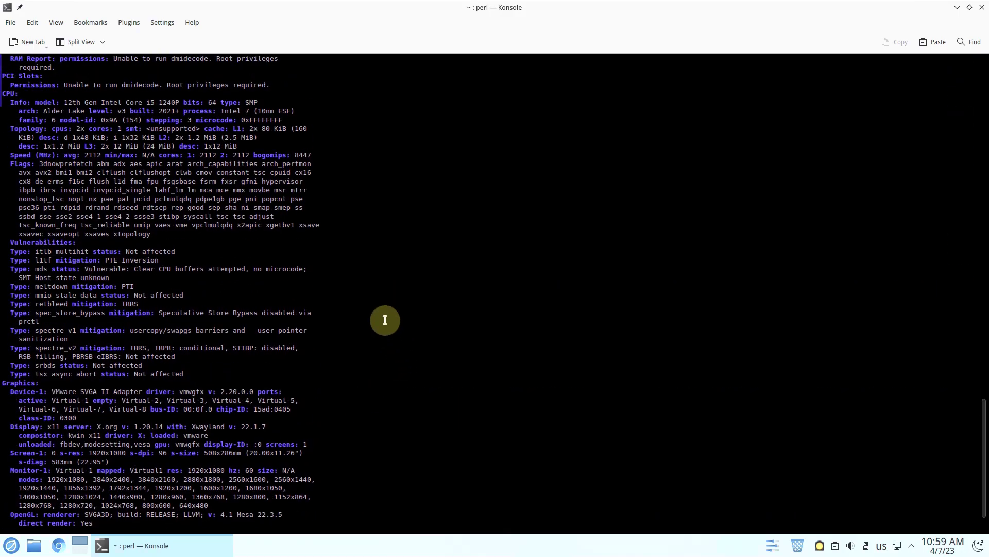
{"action": "scroll", "coordinate": [385, 320], "scroll_direction": "up", "scroll_amount": 2}
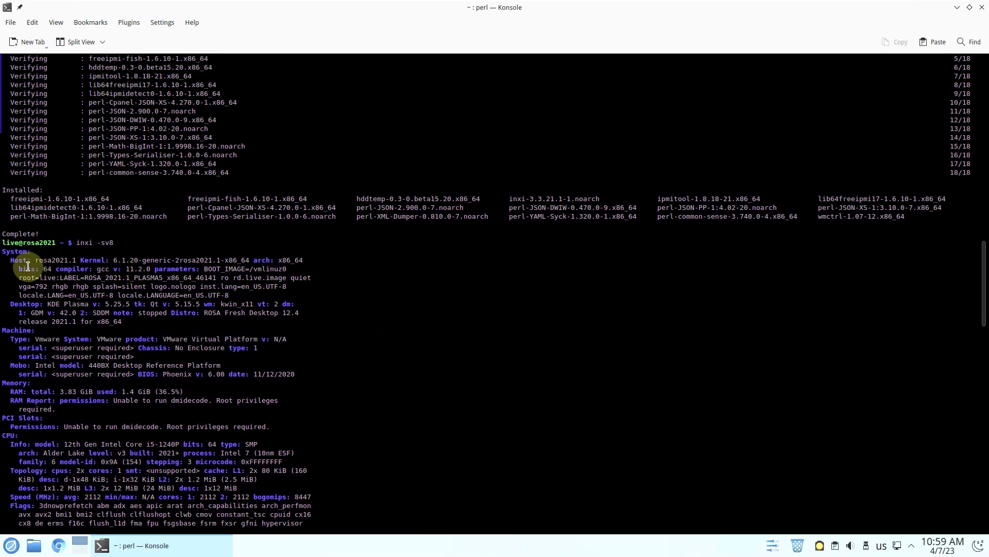
{"action": "left_click_drag", "start_coordinate": [8, 259], "coordinate": [97, 261]}
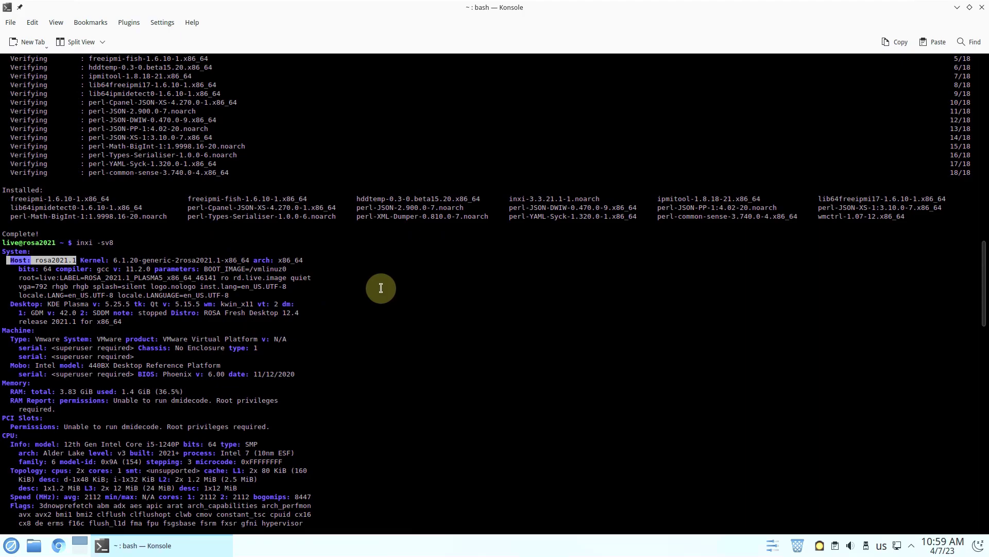
{"action": "left_click_drag", "start_coordinate": [81, 260], "coordinate": [138, 261]}
{"action": "left_click", "coordinate": [470, 287]}
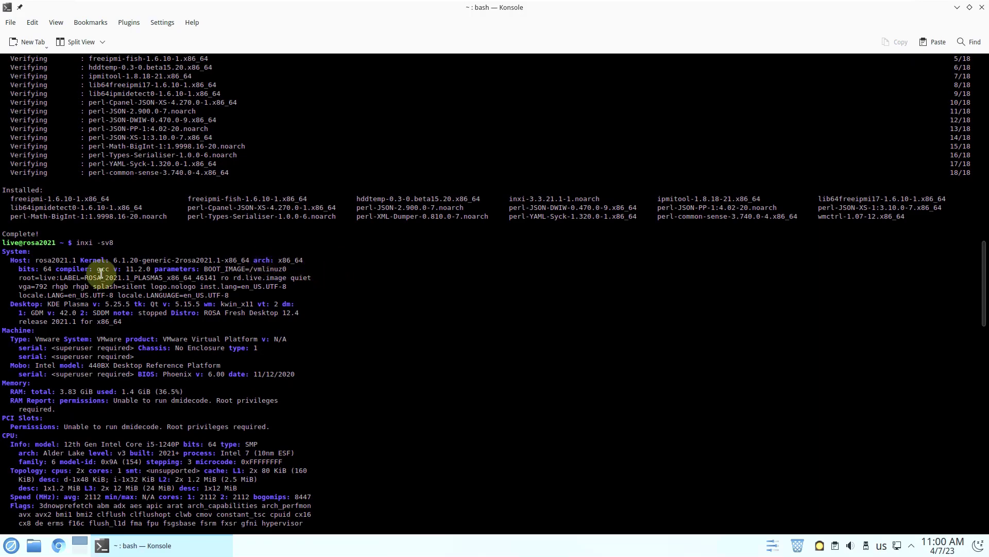
{"action": "double_click", "coordinate": [28, 269]}
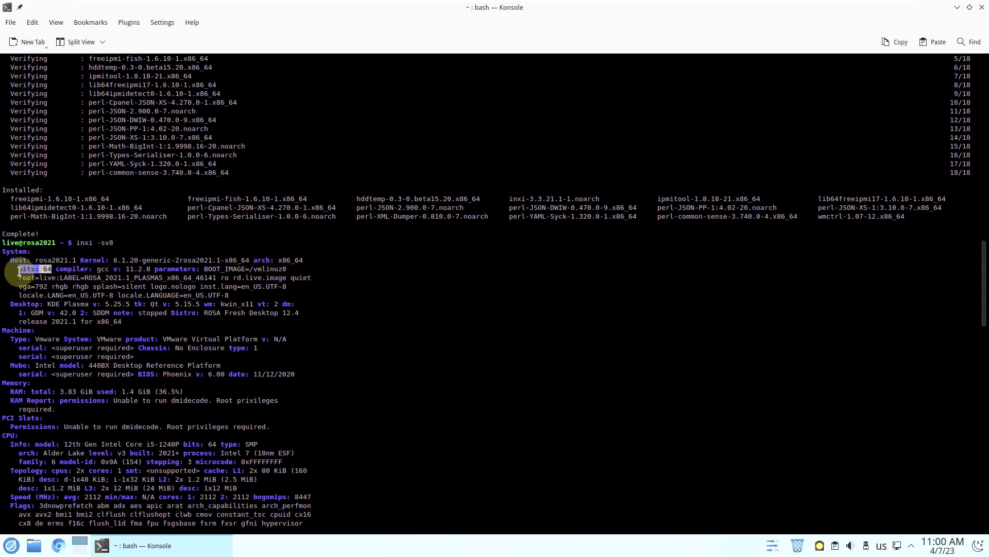
{"action": "double_click", "coordinate": [103, 268]}
{"action": "left_click_drag", "start_coordinate": [129, 268], "coordinate": [149, 268]}
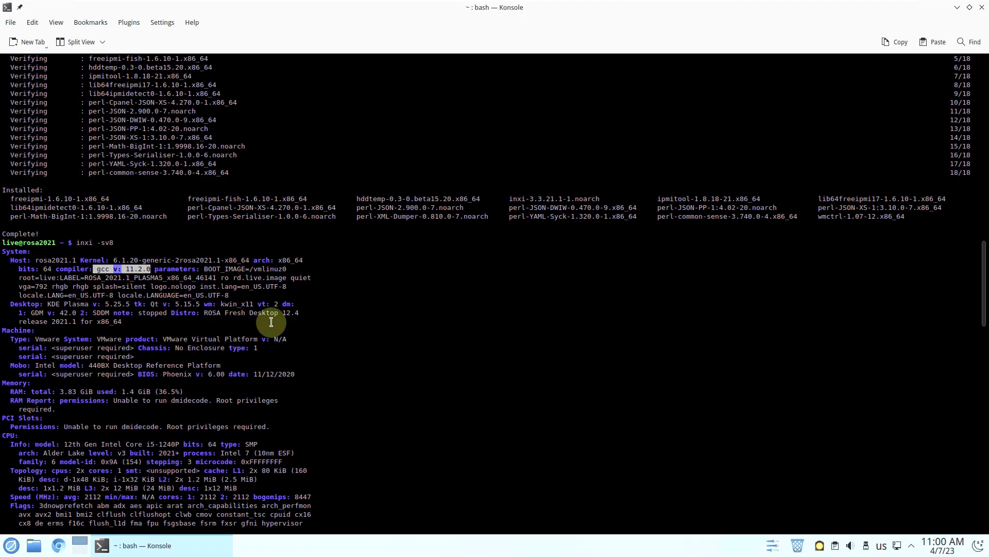
{"action": "scroll", "coordinate": [382, 316], "scroll_direction": "down", "scroll_amount": 1}
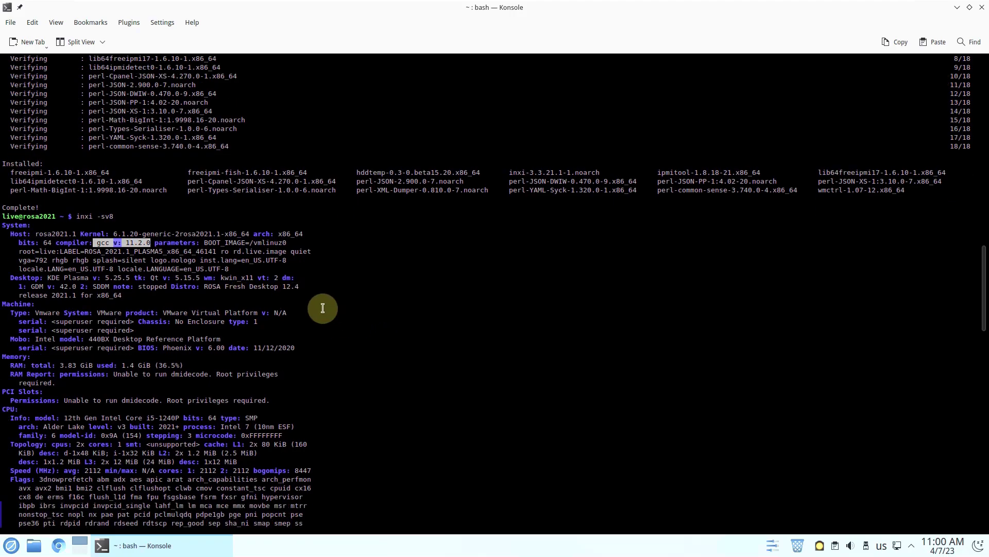
{"action": "left_click", "coordinate": [158, 278]}
{"action": "left_click_drag", "start_coordinate": [150, 279], "coordinate": [204, 279]}
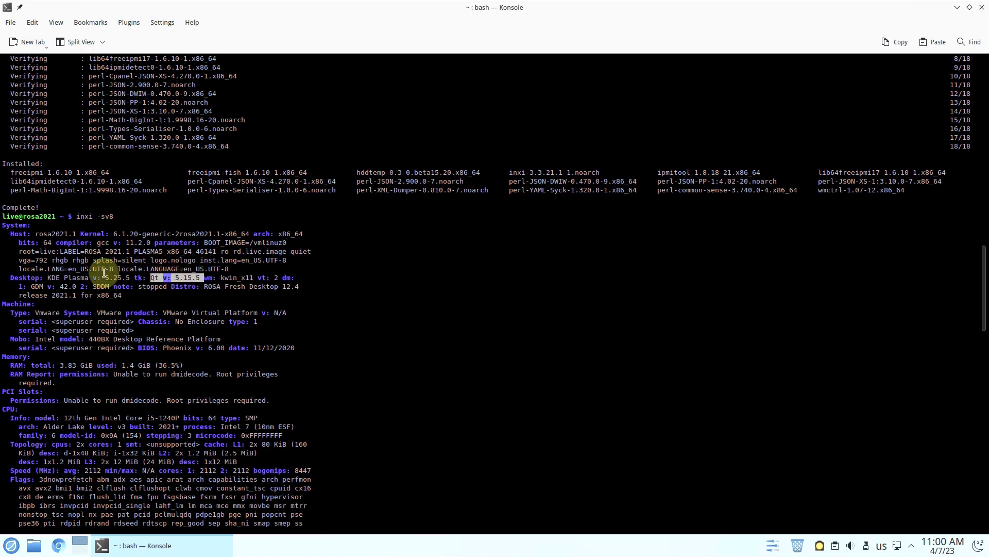
{"action": "left_click", "coordinate": [107, 278]}
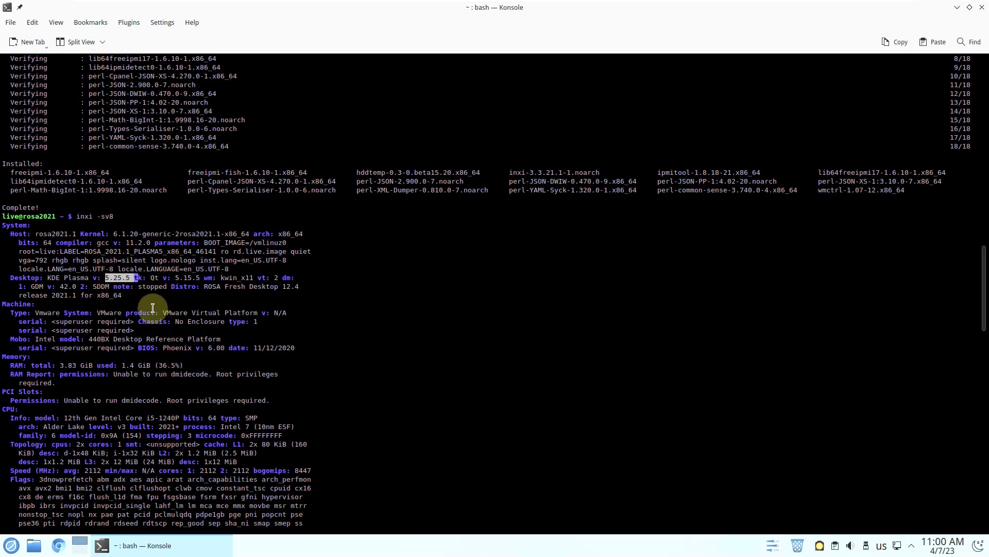
{"action": "left_click_drag", "start_coordinate": [31, 287], "coordinate": [76, 287]}
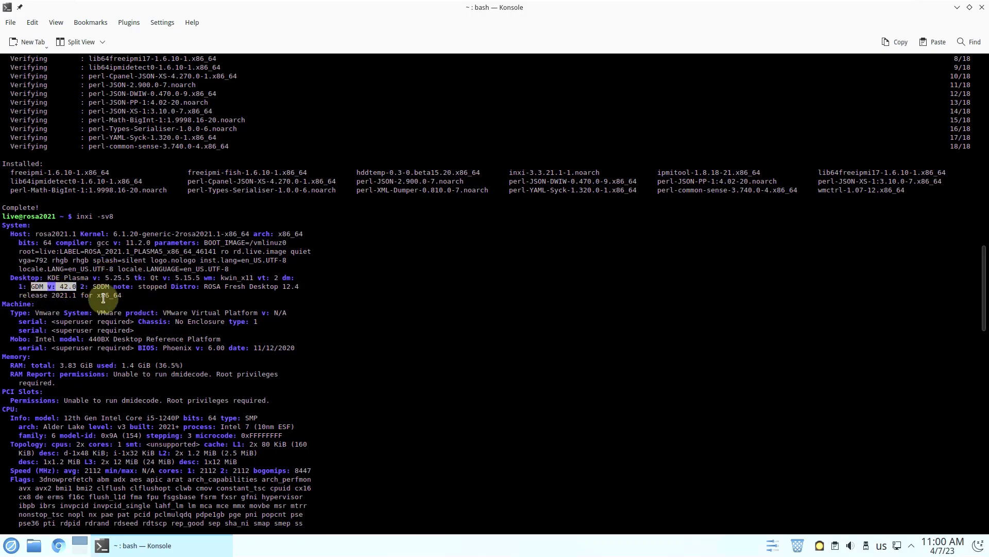
{"action": "left_click_drag", "start_coordinate": [176, 284], "coordinate": [306, 287]}
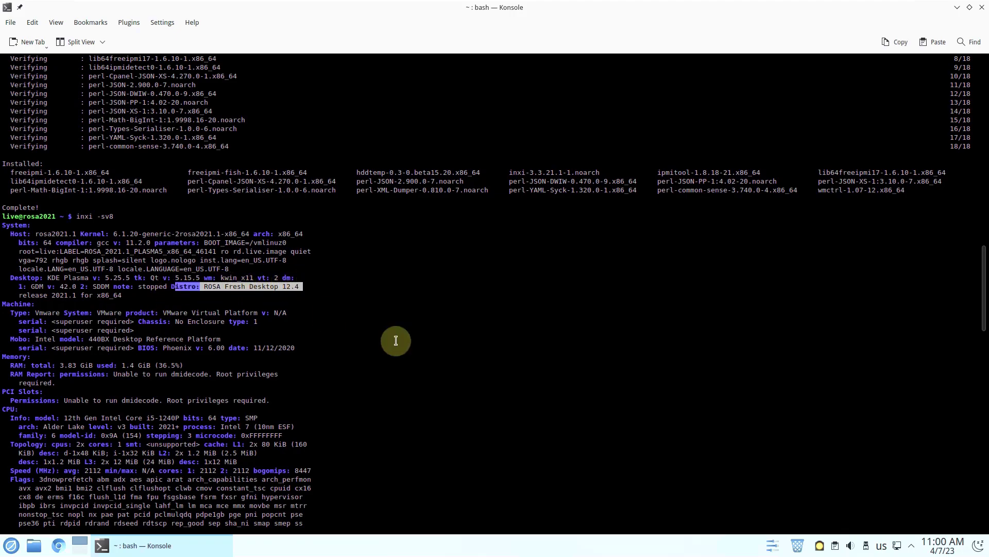
{"action": "scroll", "coordinate": [396, 340], "scroll_direction": "down", "scroll_amount": 1}
{"action": "left_click_drag", "start_coordinate": [19, 269], "coordinate": [146, 269]}
{"action": "scroll", "coordinate": [336, 273], "scroll_direction": "down", "scroll_amount": 1}
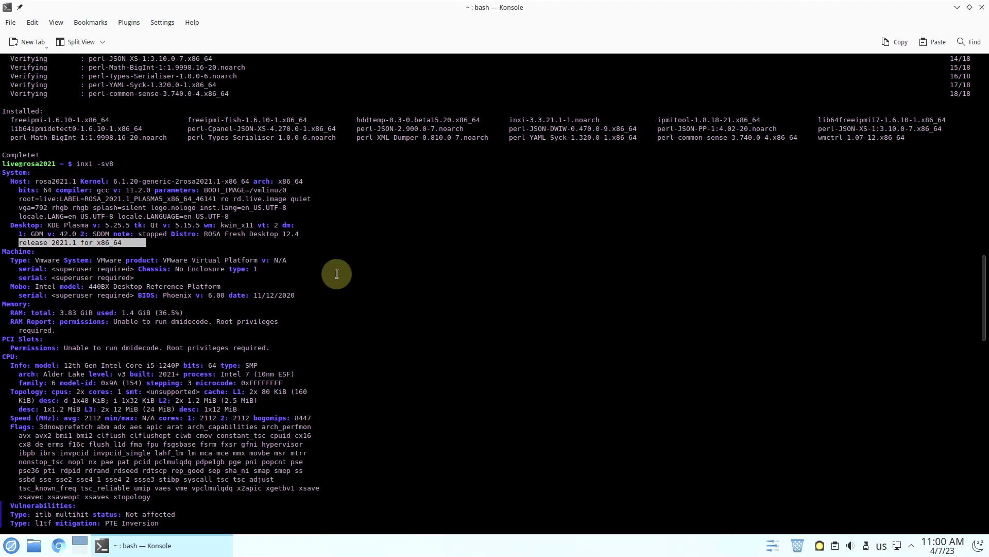
{"action": "left_click_drag", "start_coordinate": [36, 256], "coordinate": [261, 265]}
{"action": "left_click", "coordinate": [354, 282]}
{"action": "scroll", "coordinate": [207, 287], "scroll_direction": "down", "scroll_amount": 1}
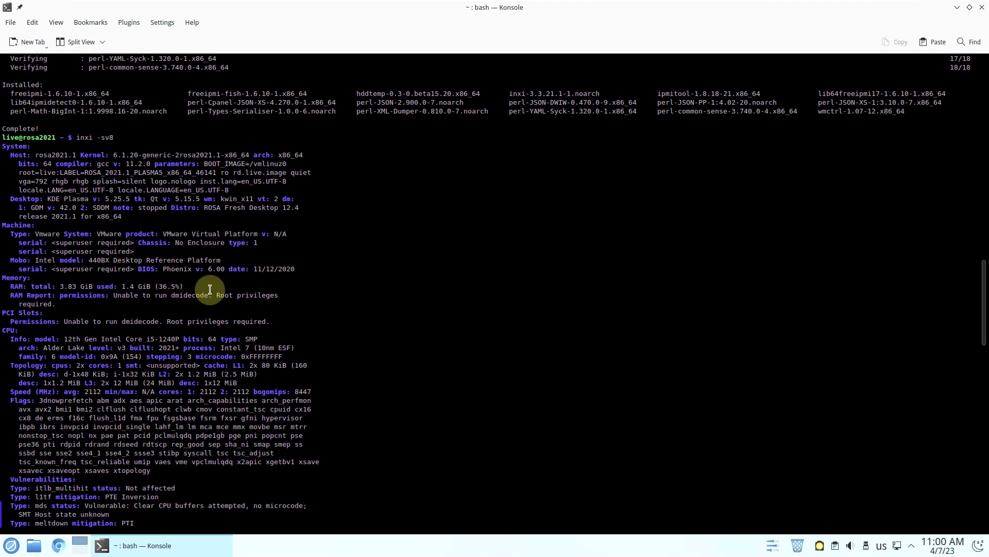
{"action": "left_click_drag", "start_coordinate": [191, 287], "coordinate": [12, 287]}
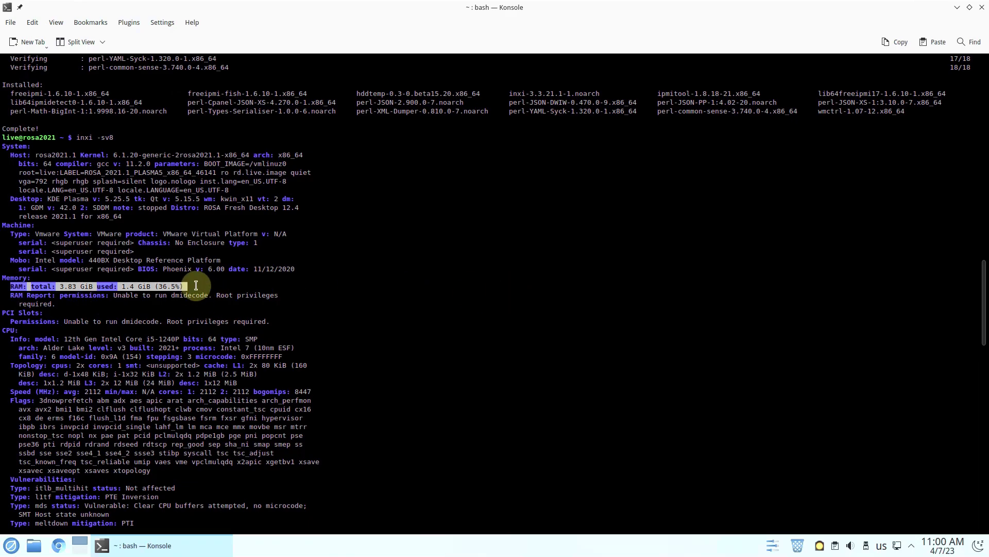
{"action": "left_click_drag", "start_coordinate": [163, 268], "coordinate": [225, 267]}
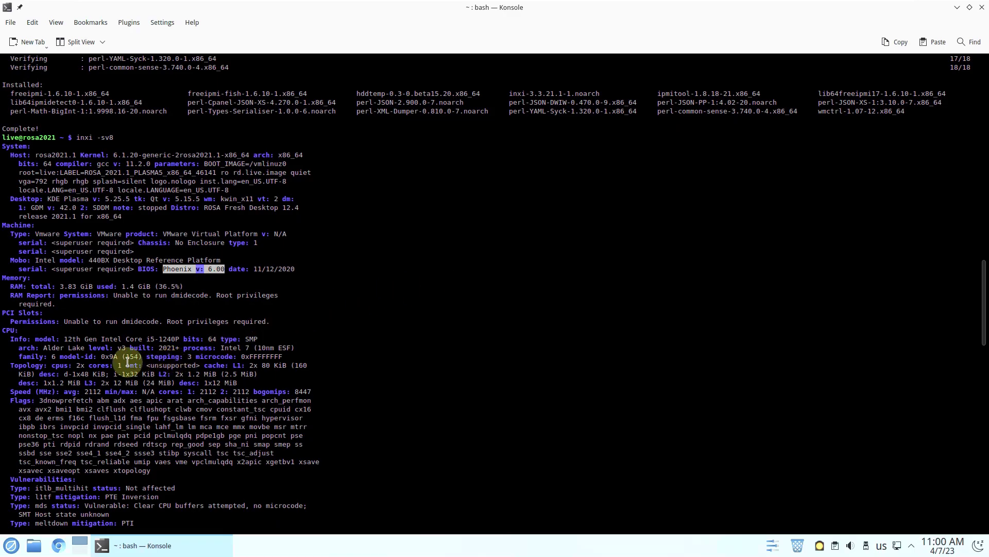
{"action": "left_click_drag", "start_coordinate": [64, 339], "coordinate": [283, 338]}
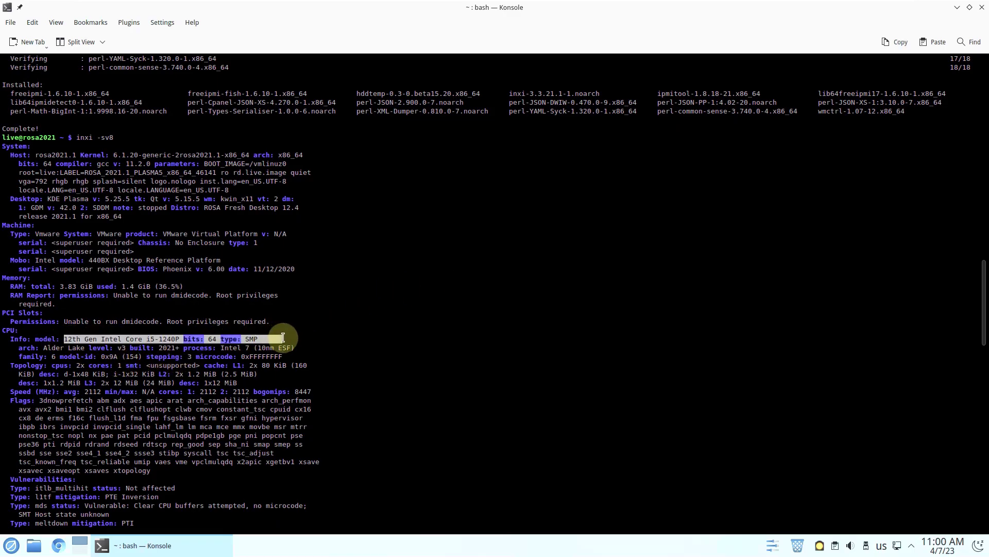
{"action": "scroll", "coordinate": [385, 344], "scroll_direction": "down", "scroll_amount": 1}
{"action": "scroll", "coordinate": [386, 343], "scroll_direction": "down", "scroll_amount": 9}
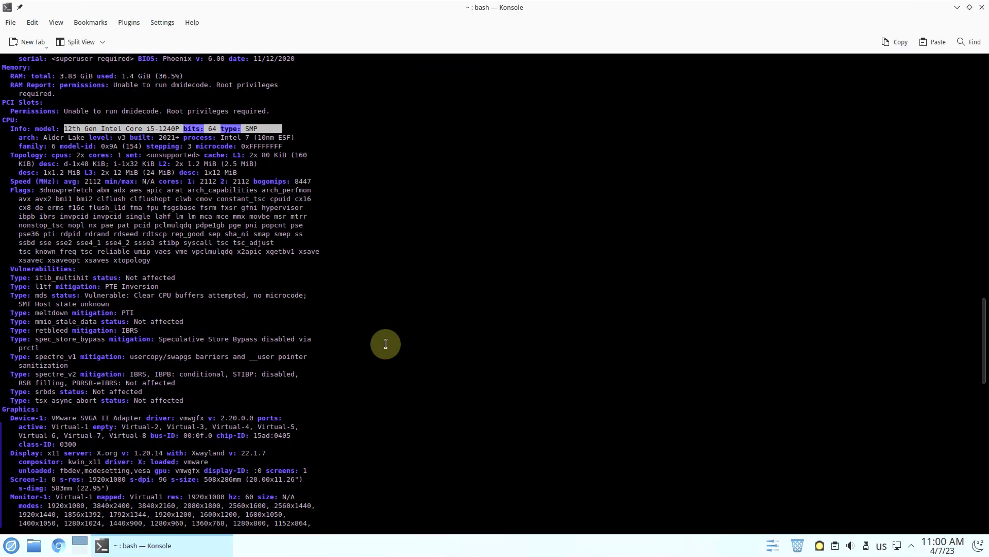
{"action": "left_click_drag", "start_coordinate": [241, 480], "coordinate": [49, 444]}
{"action": "scroll", "coordinate": [335, 356], "scroll_direction": "down", "scroll_amount": 1}
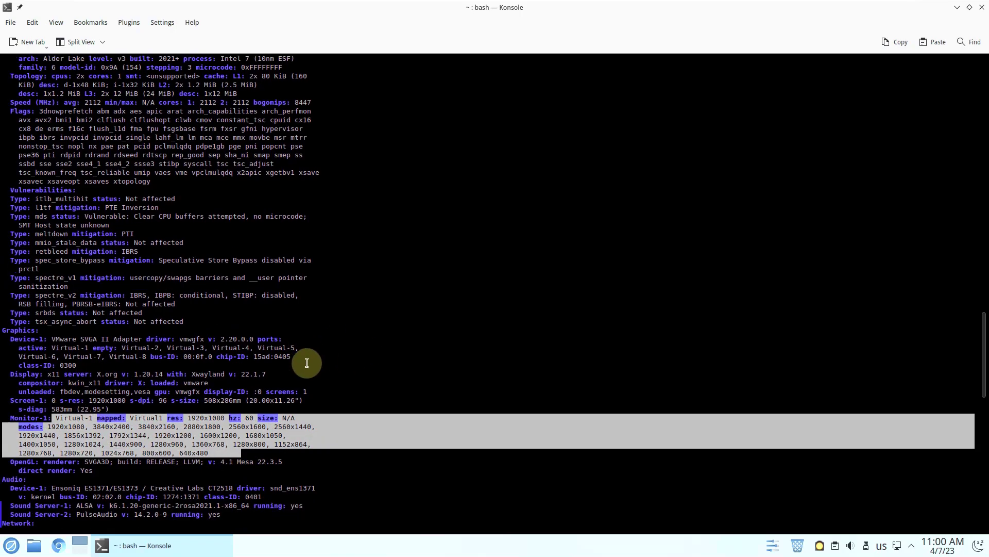
{"action": "left_click_drag", "start_coordinate": [273, 374], "coordinate": [205, 373]}
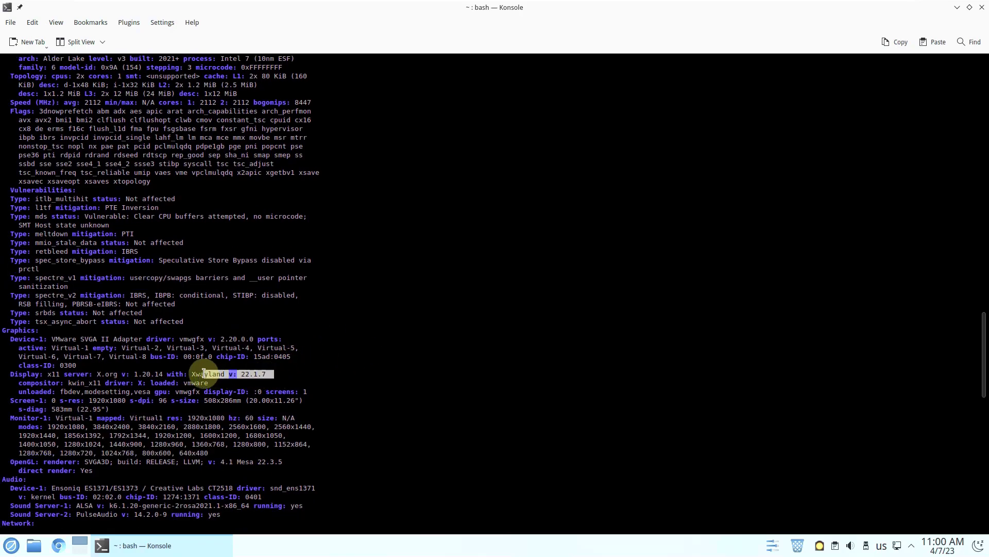
{"action": "left_click", "coordinate": [334, 357]}
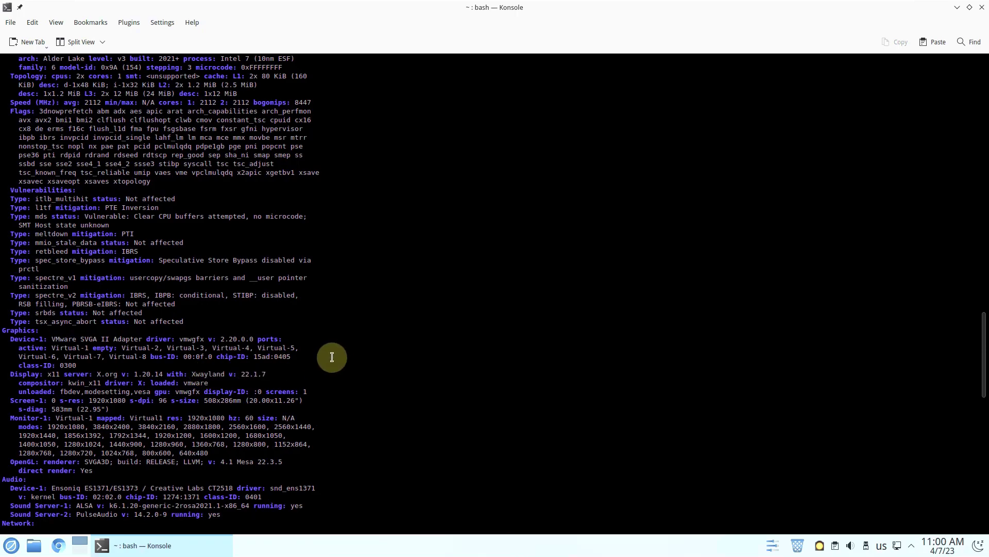
{"action": "left_click_drag", "start_coordinate": [98, 373], "coordinate": [166, 369]}
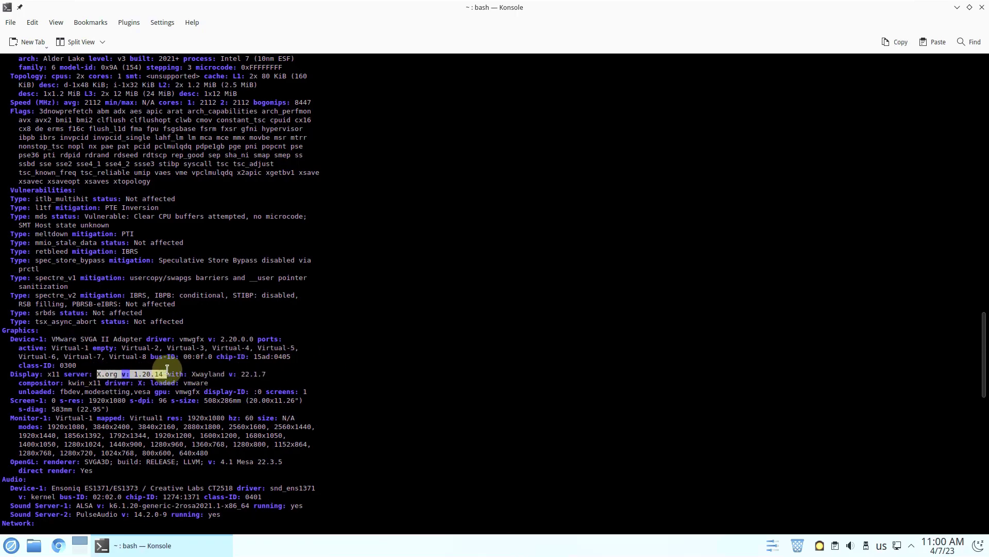
{"action": "scroll", "coordinate": [389, 356], "scroll_direction": "down", "scroll_amount": 1}
{"action": "scroll", "coordinate": [122, 376], "scroll_direction": "down", "scroll_amount": 5}
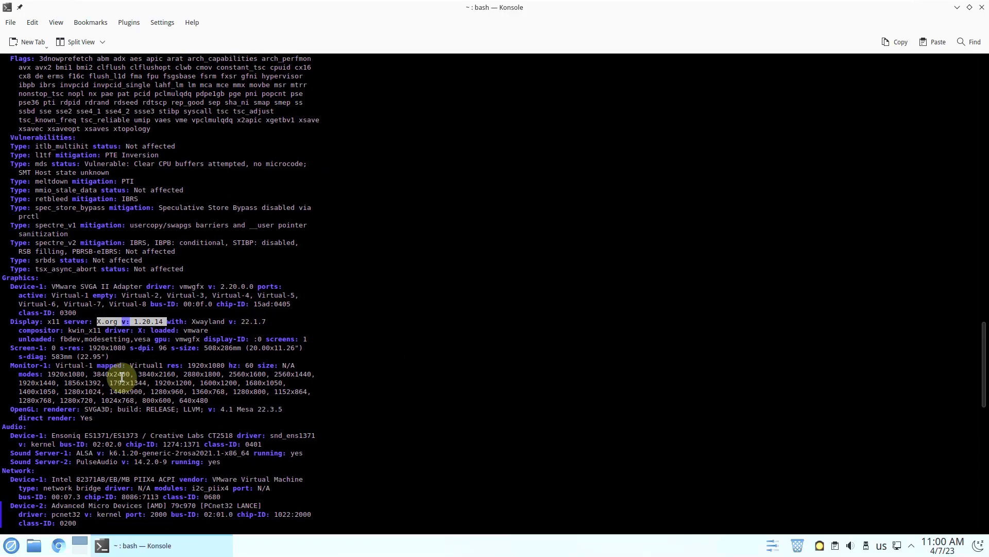
{"action": "scroll", "coordinate": [122, 376], "scroll_direction": "down", "scroll_amount": 4}
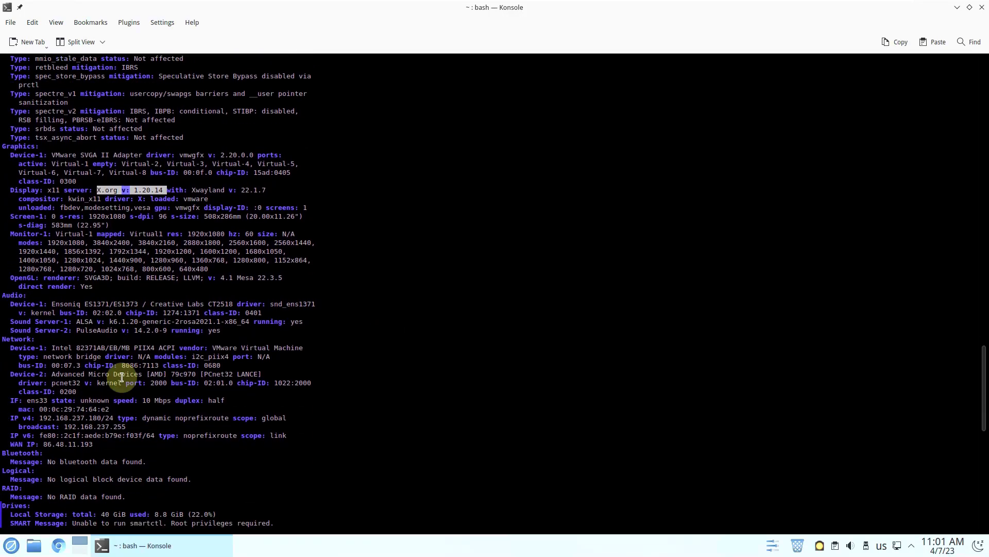
{"action": "scroll", "coordinate": [122, 377], "scroll_direction": "down", "scroll_amount": 2}
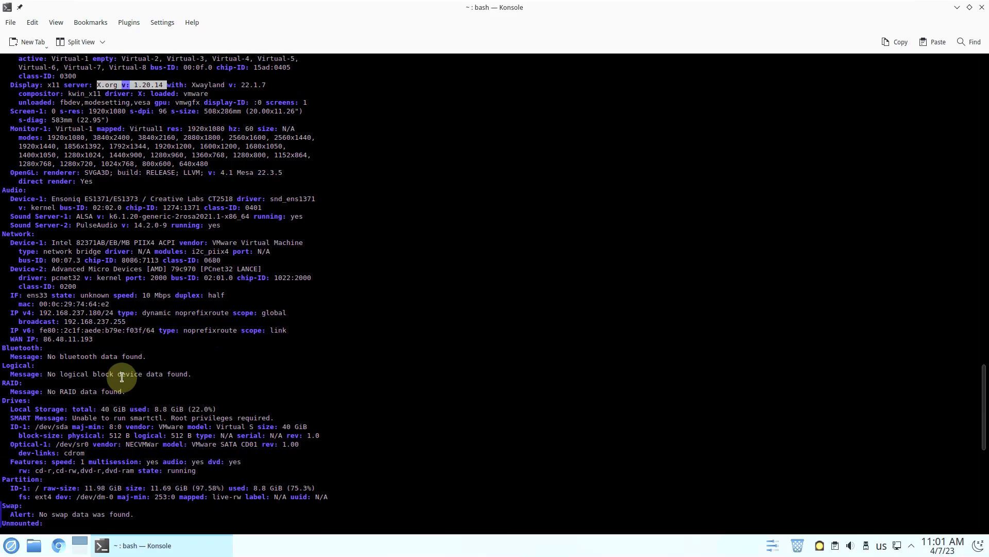
{"action": "scroll", "coordinate": [122, 377], "scroll_direction": "down", "scroll_amount": 1}
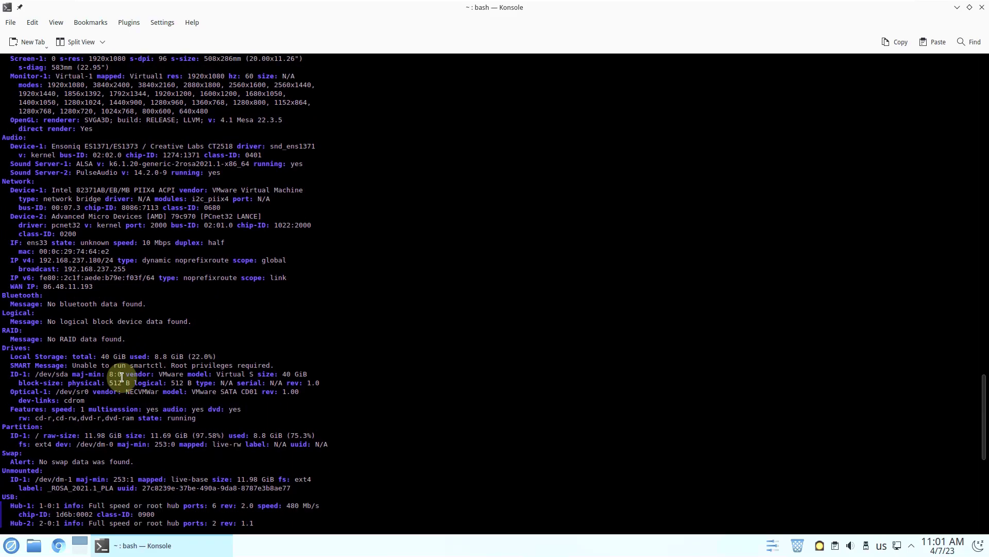
{"action": "scroll", "coordinate": [122, 377], "scroll_direction": "down", "scroll_amount": 1}
{"action": "scroll", "coordinate": [153, 365], "scroll_direction": "down", "scroll_amount": 1}
{"action": "scroll", "coordinate": [154, 365], "scroll_direction": "down", "scroll_amount": 8}
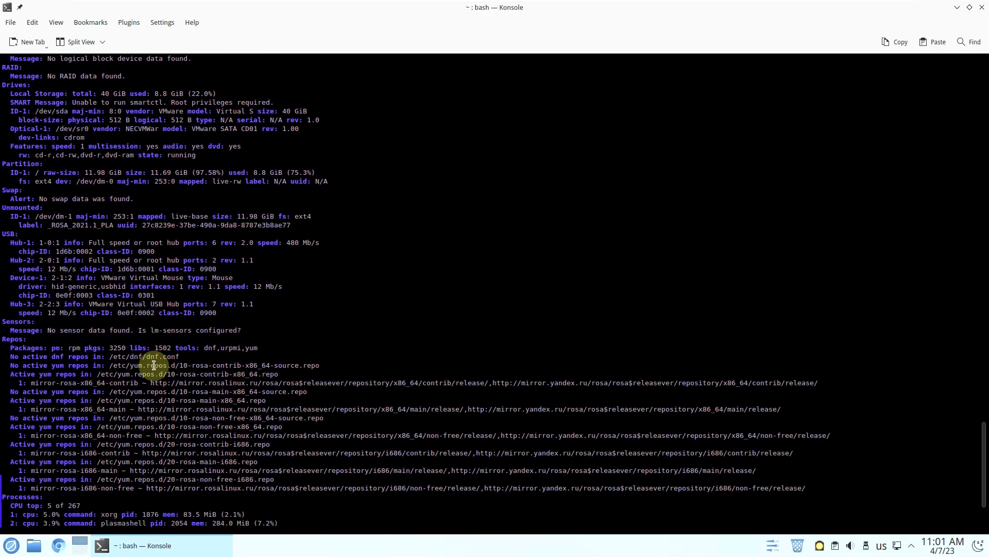
{"action": "scroll", "coordinate": [153, 365], "scroll_direction": "down", "scroll_amount": 5}
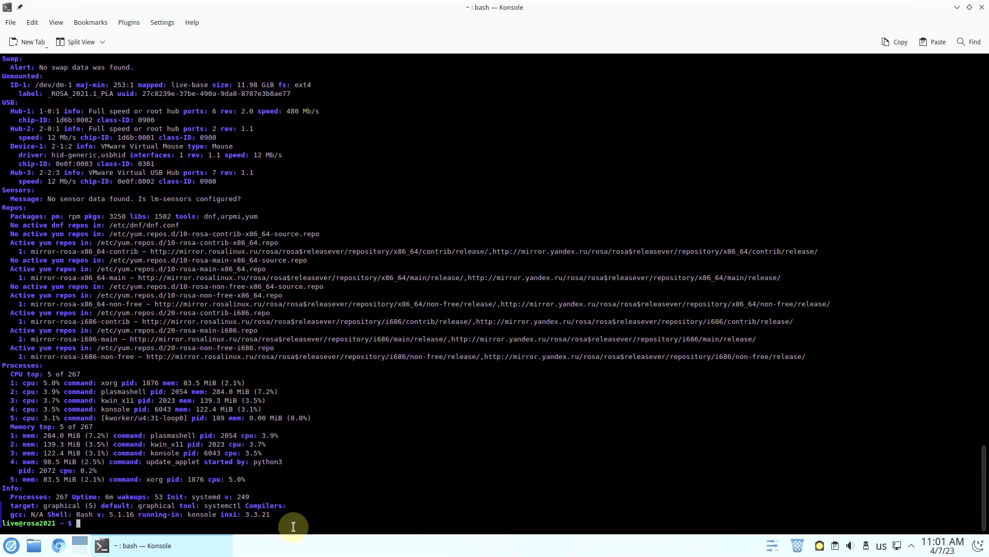
{"action": "left_click_drag", "start_coordinate": [282, 512], "coordinate": [222, 514]}
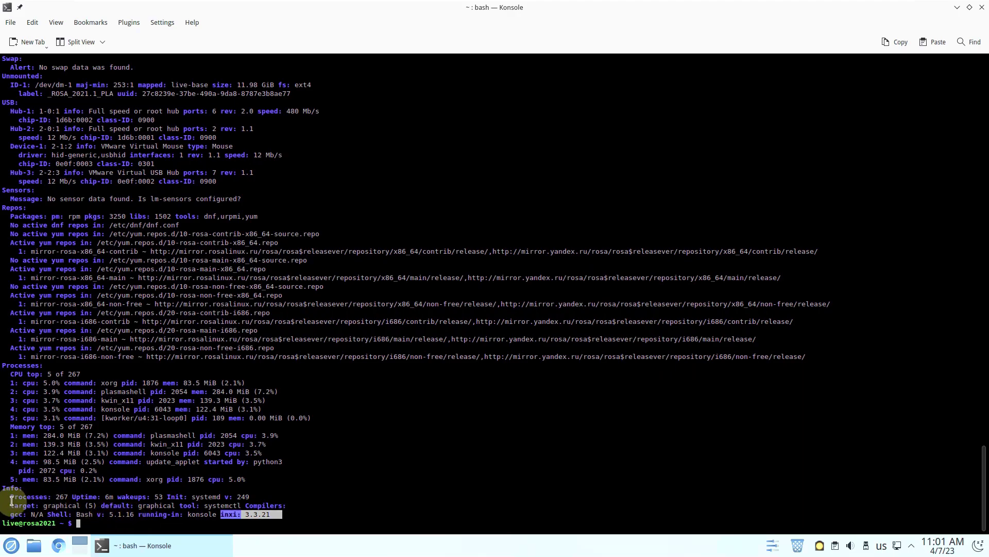
{"action": "left_click_drag", "start_coordinate": [10, 497], "coordinate": [46, 496]}
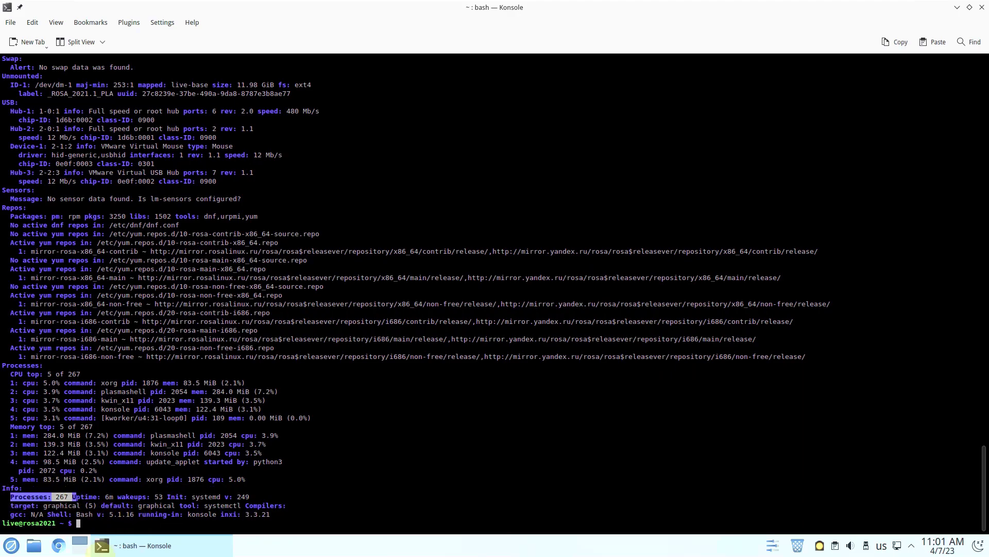
{"action": "left_click", "coordinate": [92, 519]}
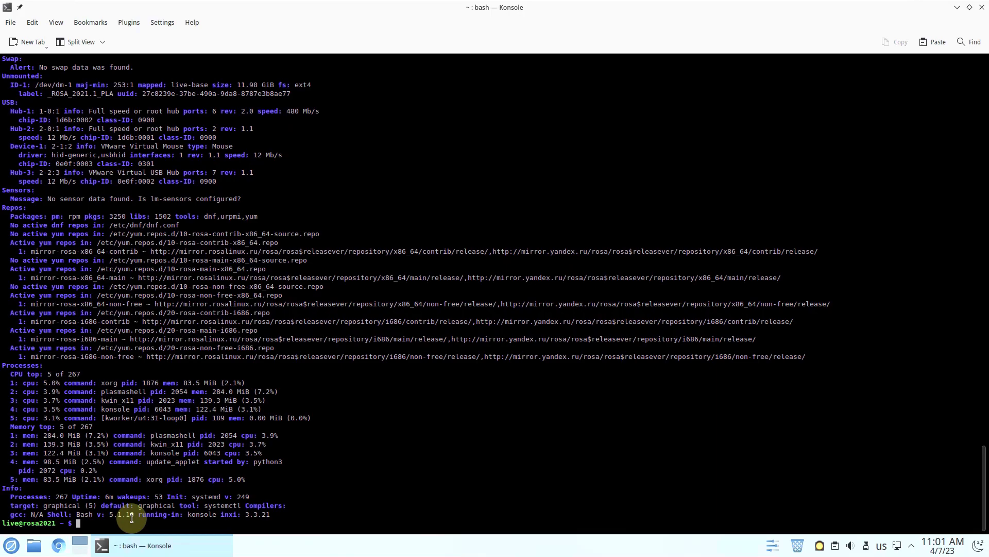
{"action": "left_click_drag", "start_coordinate": [192, 496], "coordinate": [252, 496]}
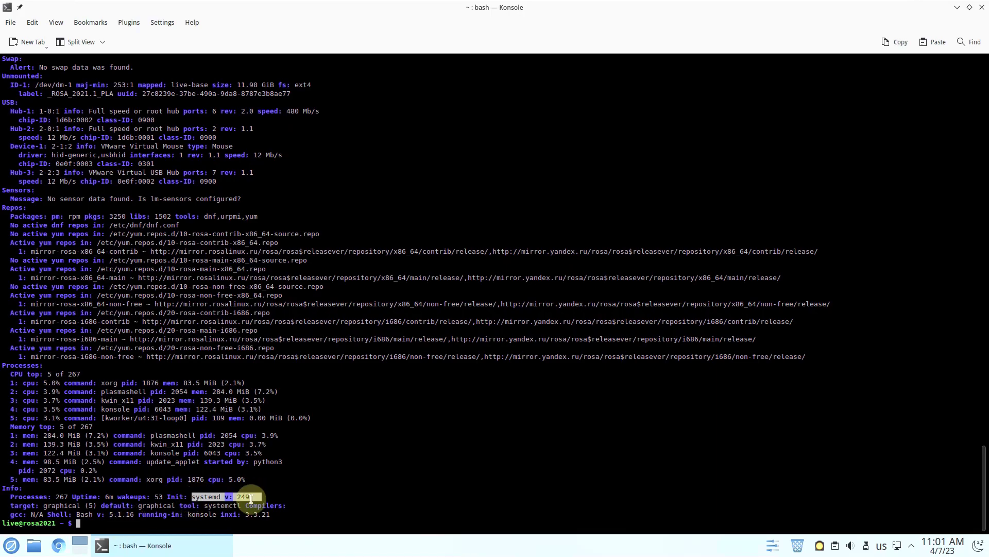
{"action": "left_click", "coordinate": [112, 524]}
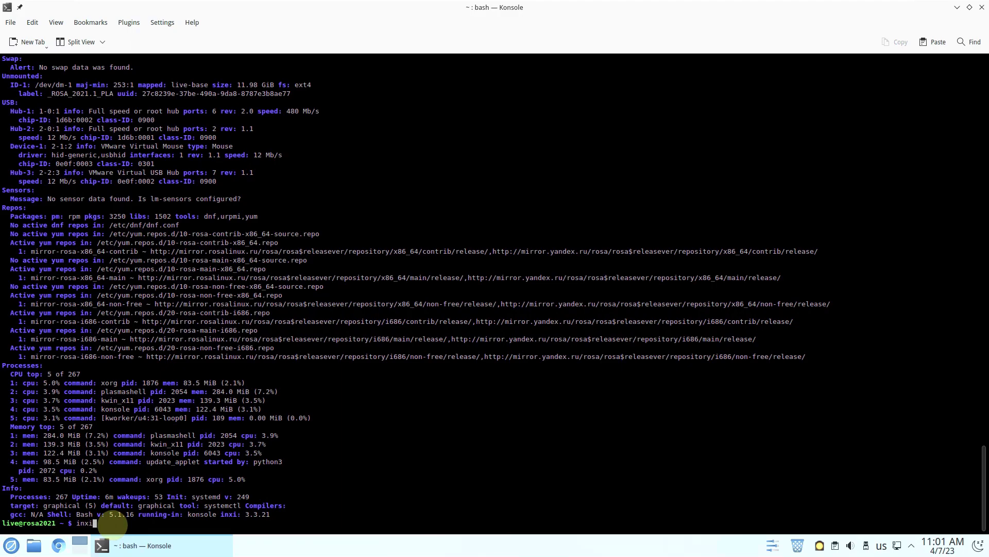
Step: Run inxi, inxi -b and inxi -G for the short, basic and graphics summaries
{"action": "key", "text": "Return"}
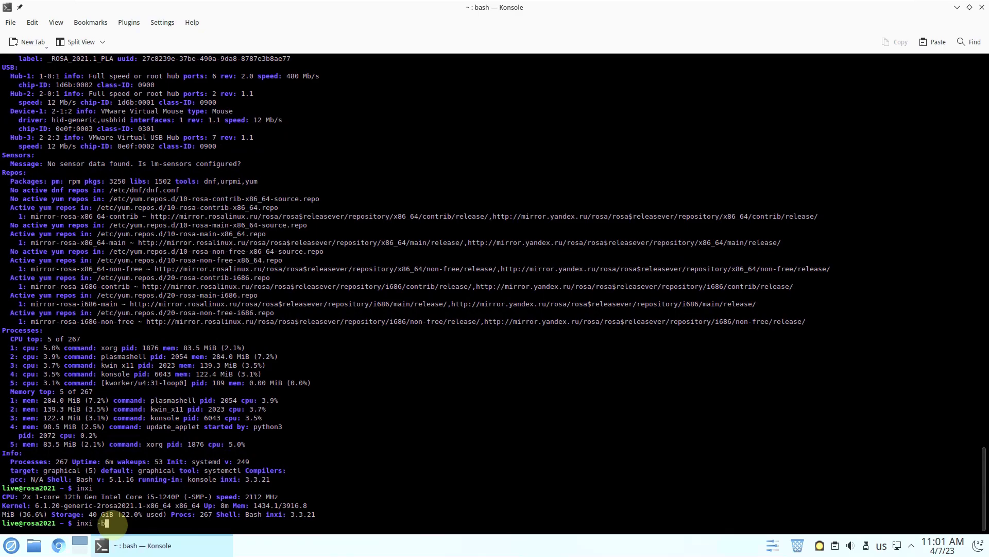
{"action": "key", "text": "Return"}
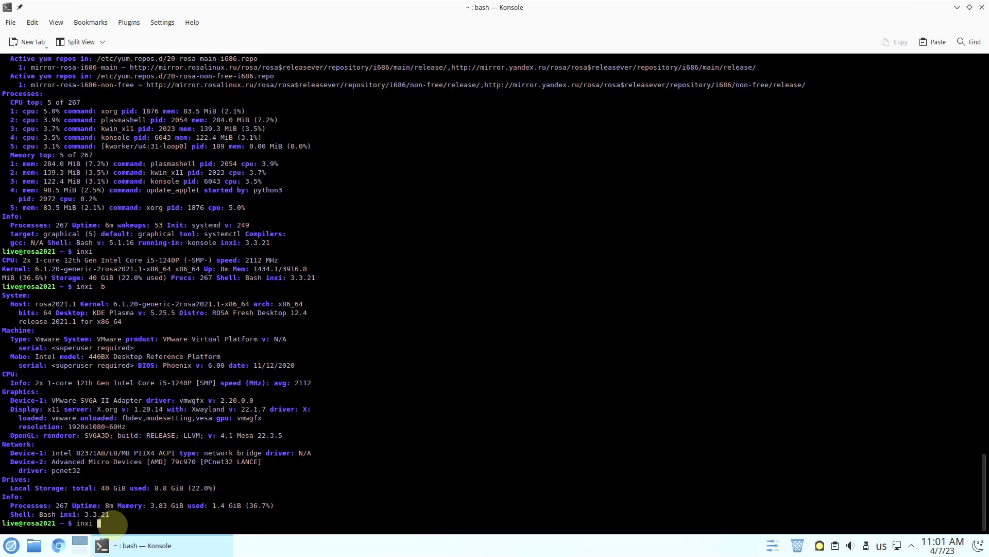
{"action": "type", "text": "inxi -G"}
{"action": "key", "text": "Return"}
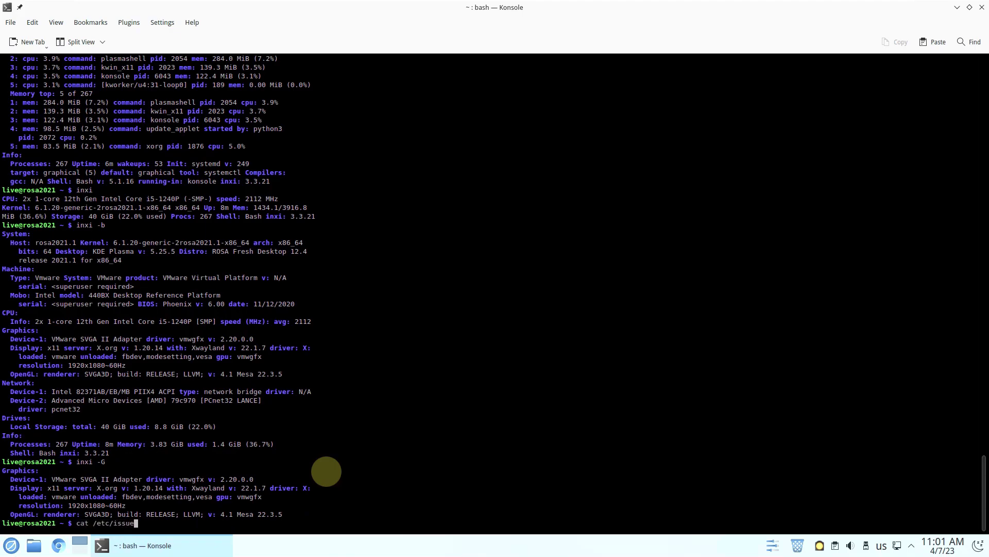
Step: Print /etc/issue with cat, then launch htop to watch running processes
{"action": "key", "text": "Return"}
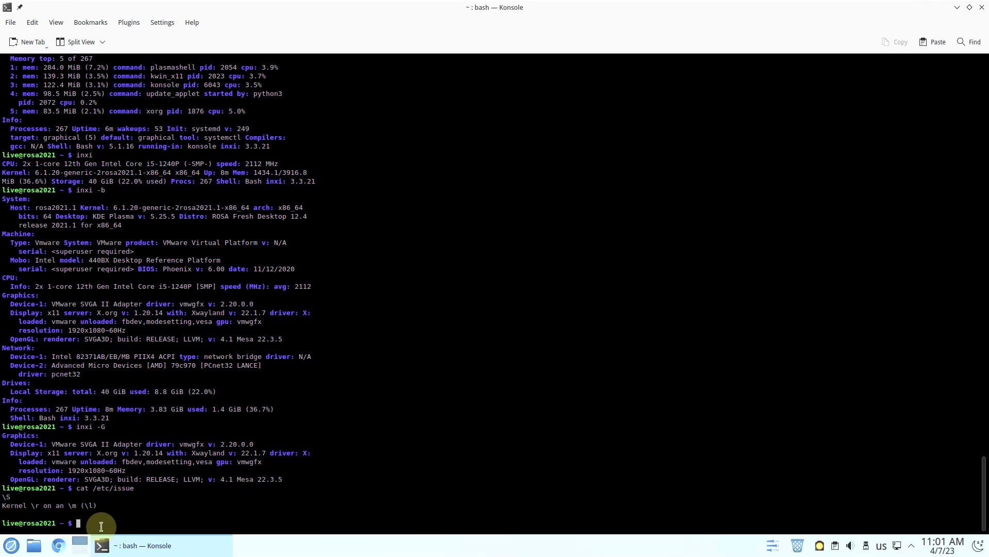
{"action": "type", "text": "htop"}
{"action": "key", "text": "Return"}
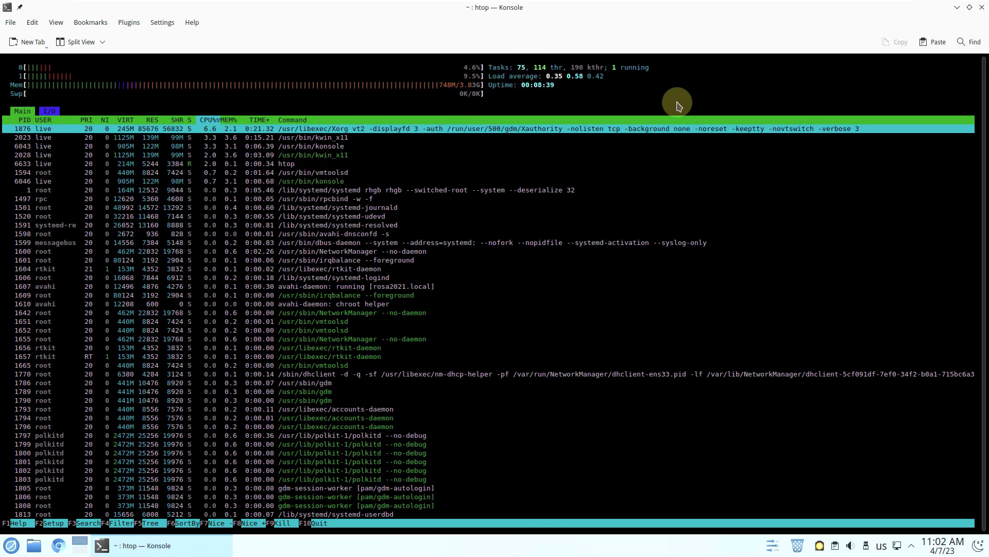
Step: Close the Konsole window, confirming Close Window despite htop still running
{"action": "left_click", "coordinate": [980, 11]}
{"action": "left_click", "coordinate": [484, 333]}
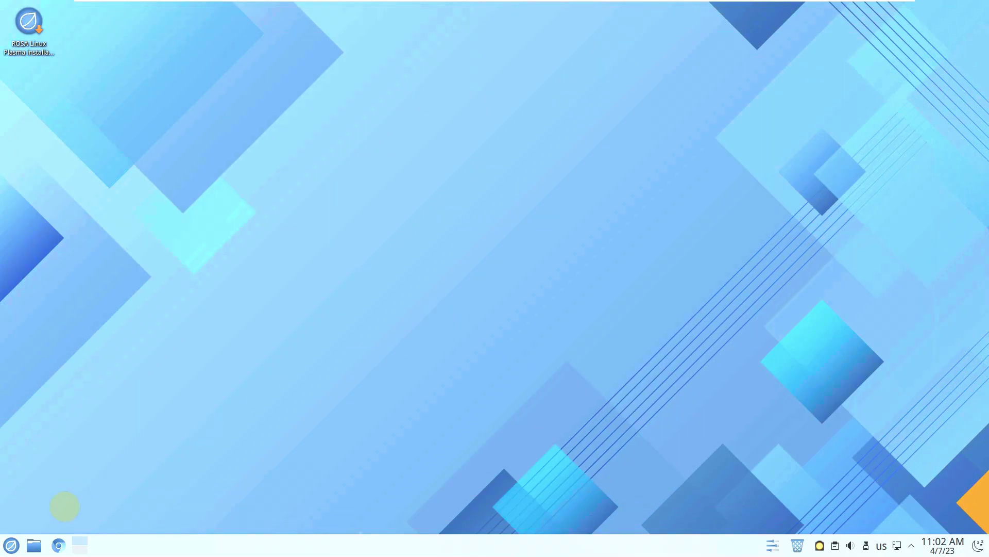
Step: Launch Chromium maximized and view version 111.0.5563.110 on the About Chromium page
{"action": "left_click", "coordinate": [60, 545]}
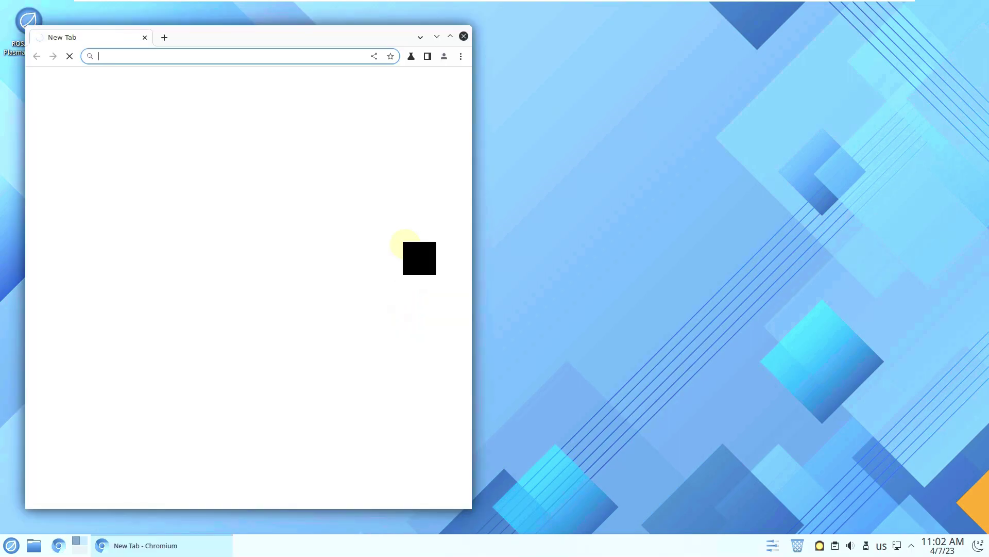
{"action": "left_click", "coordinate": [450, 37]}
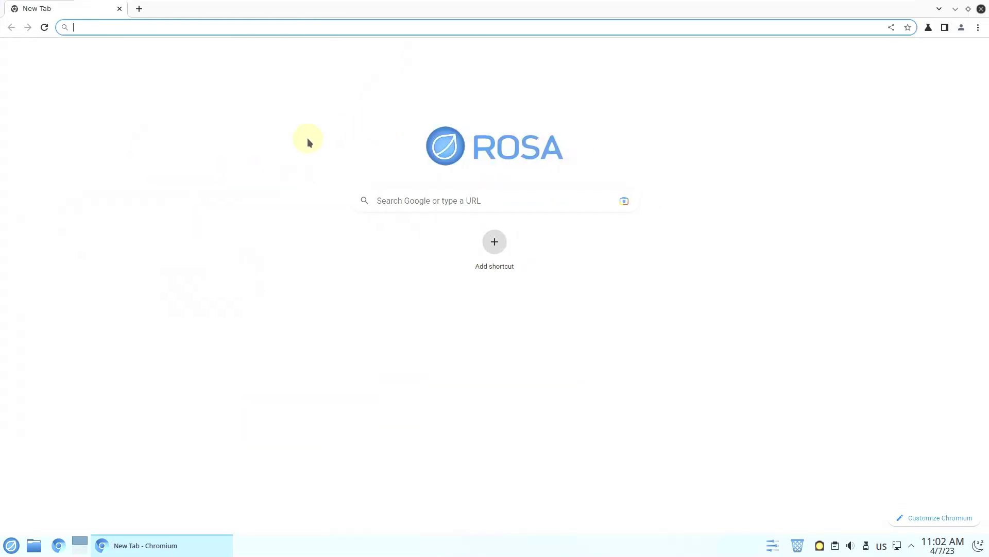
{"action": "left_click", "coordinate": [978, 28]}
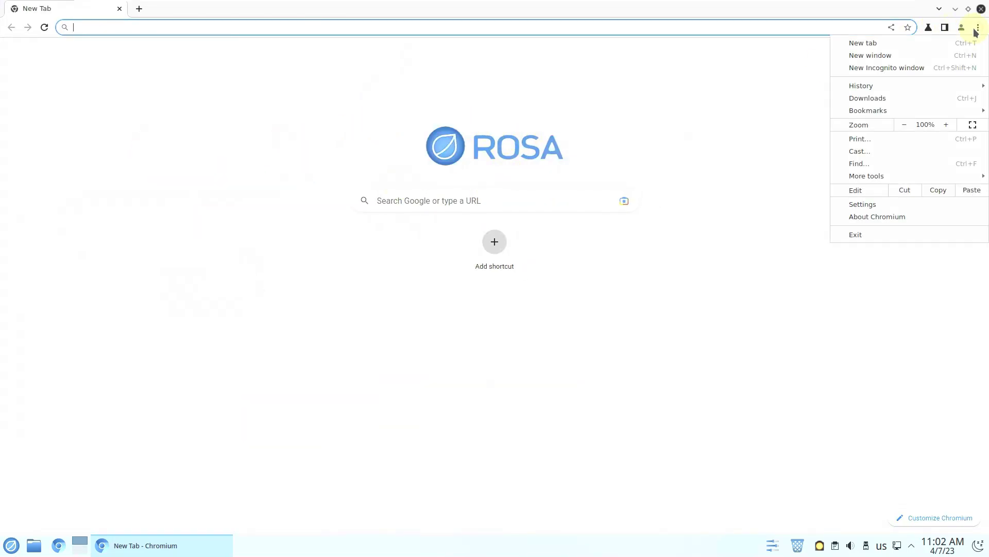
{"action": "left_click", "coordinate": [875, 217]}
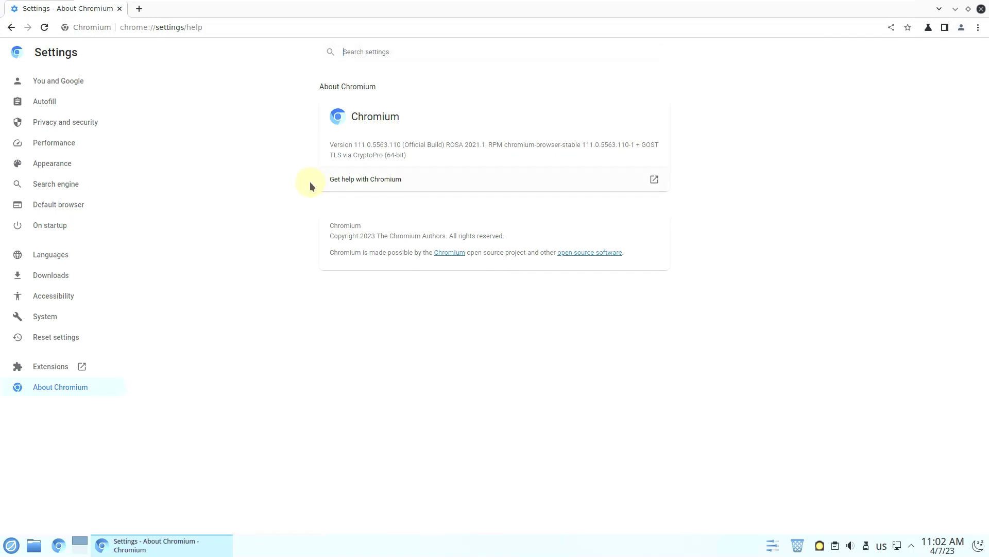
{"action": "left_click_drag", "start_coordinate": [355, 145], "coordinate": [381, 144]}
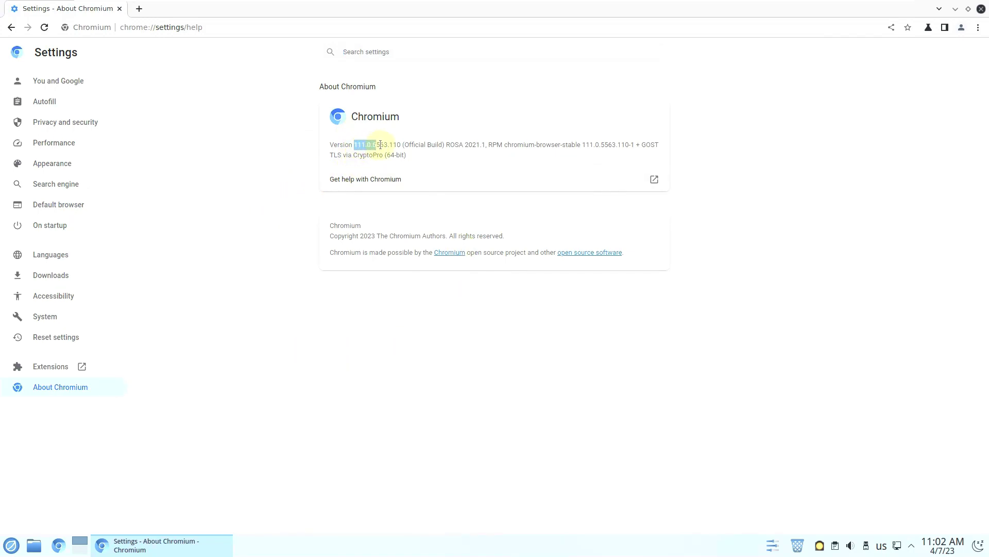
Step: Reopen About Chromium from a new tab to highlight ROSA 2021.1, then close it
{"action": "left_click", "coordinate": [134, 16]}
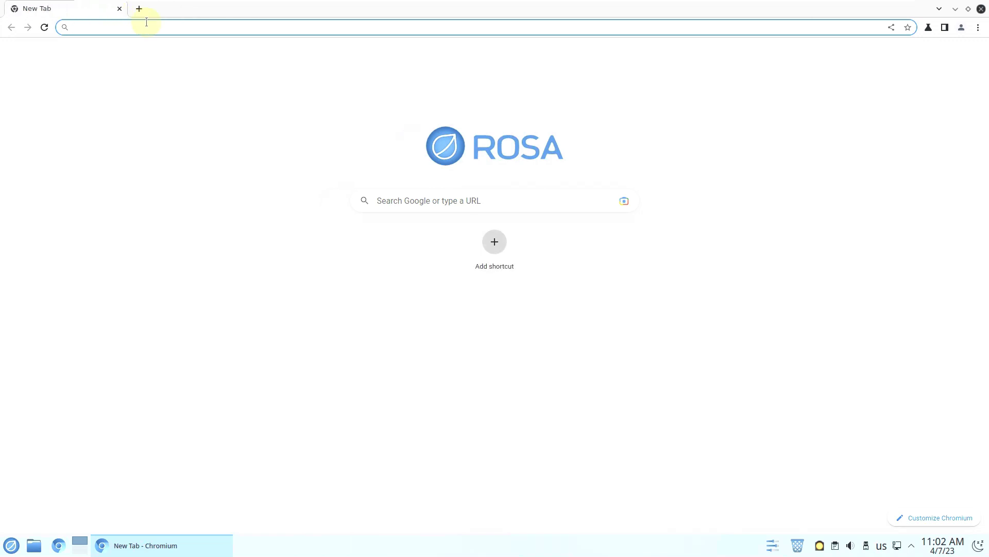
{"action": "left_click", "coordinate": [978, 29]}
{"action": "left_click", "coordinate": [907, 211]}
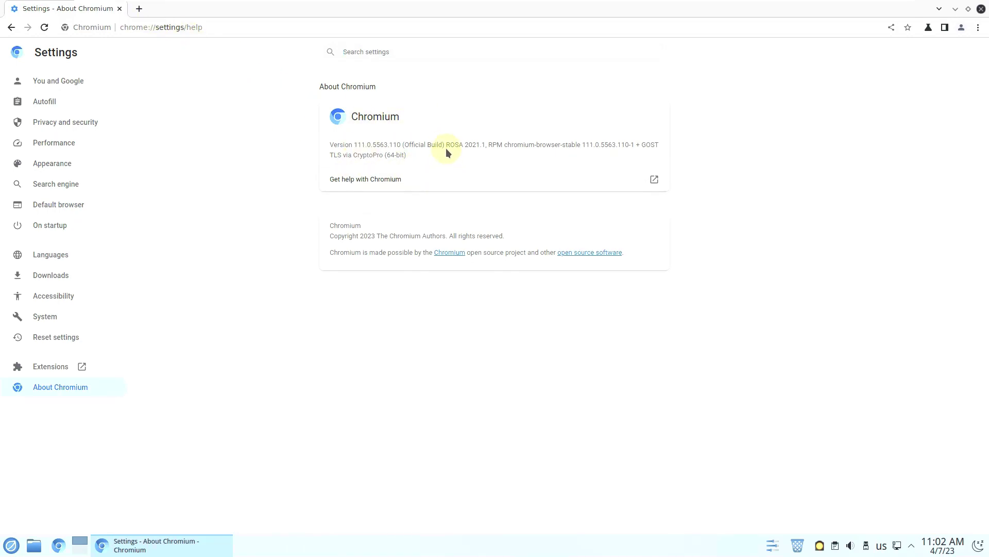
{"action": "left_click_drag", "start_coordinate": [445, 141], "coordinate": [483, 145]}
{"action": "left_click", "coordinate": [138, 9]}
{"action": "left_click", "coordinate": [119, 9]}
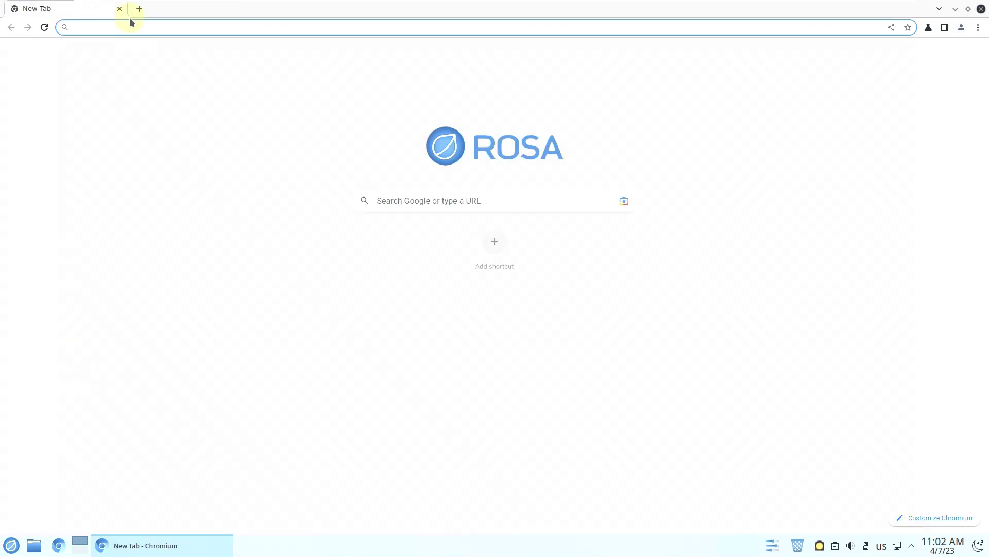
Step: Search Google for 'rosa linux', passing the traffic-light reCAPTCHA to reach the results
{"action": "type", "text": "ro"}
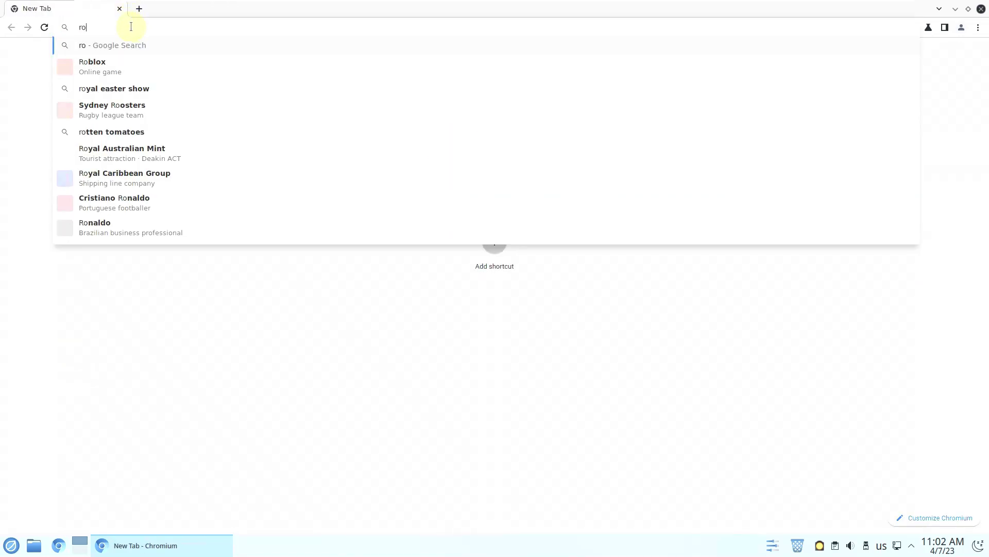
{"action": "type", "text": "sa linux"}
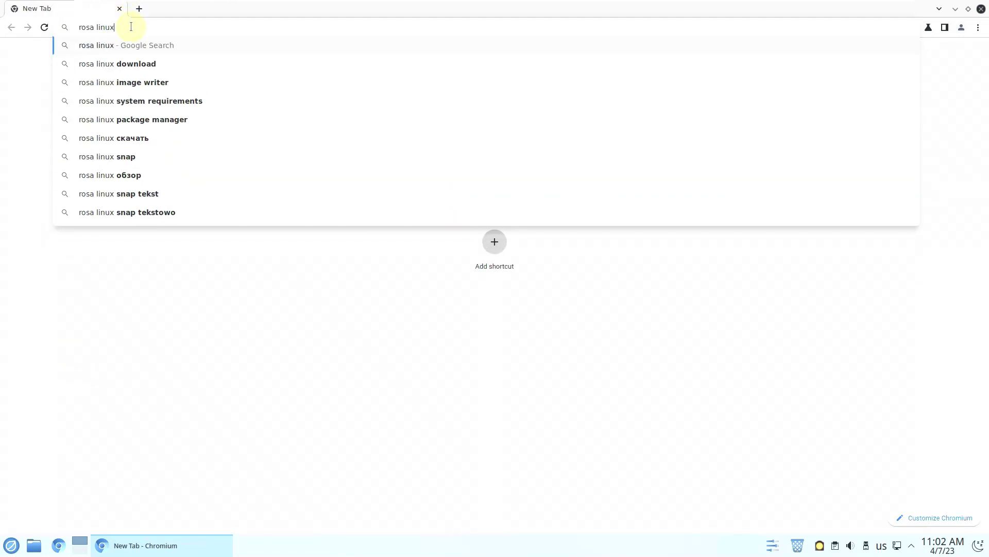
{"action": "key", "text": "Return"}
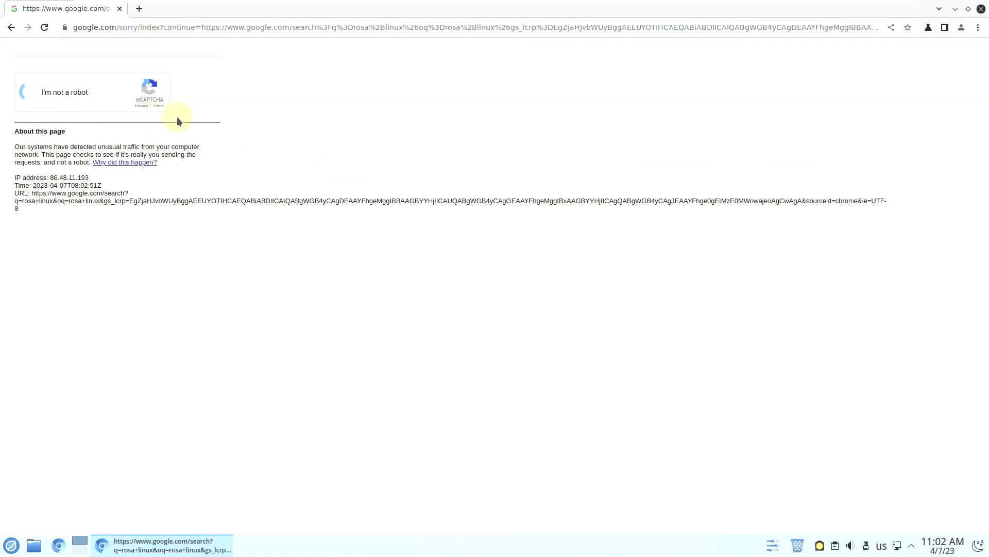
{"action": "left_click", "coordinate": [91, 170]}
{"action": "left_click", "coordinate": [140, 174]}
{"action": "left_click", "coordinate": [154, 149]}
{"action": "left_click", "coordinate": [183, 201]}
{"action": "left_click", "coordinate": [214, 227]}
{"action": "left_click", "coordinate": [227, 327]}
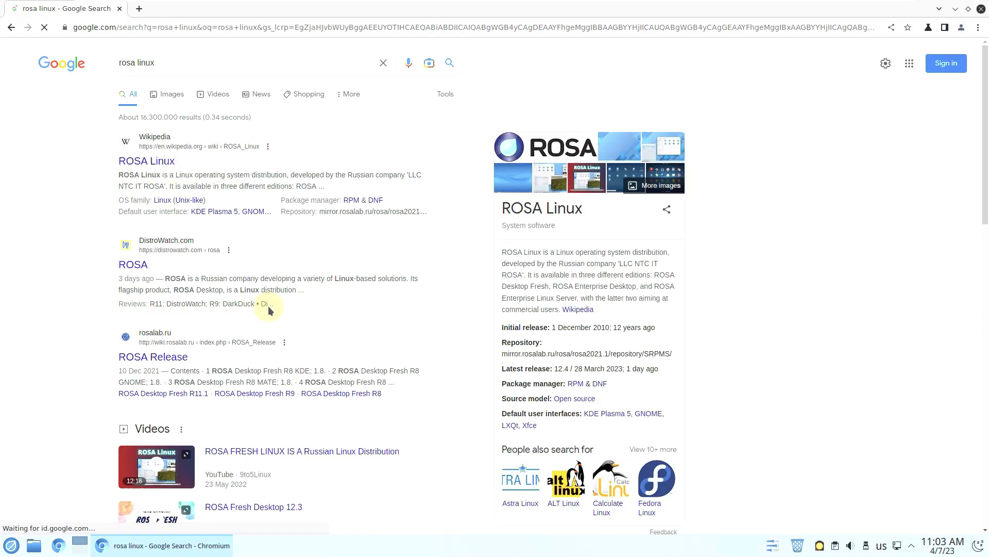
{"action": "scroll", "coordinate": [339, 290], "scroll_direction": "down", "scroll_amount": 2}
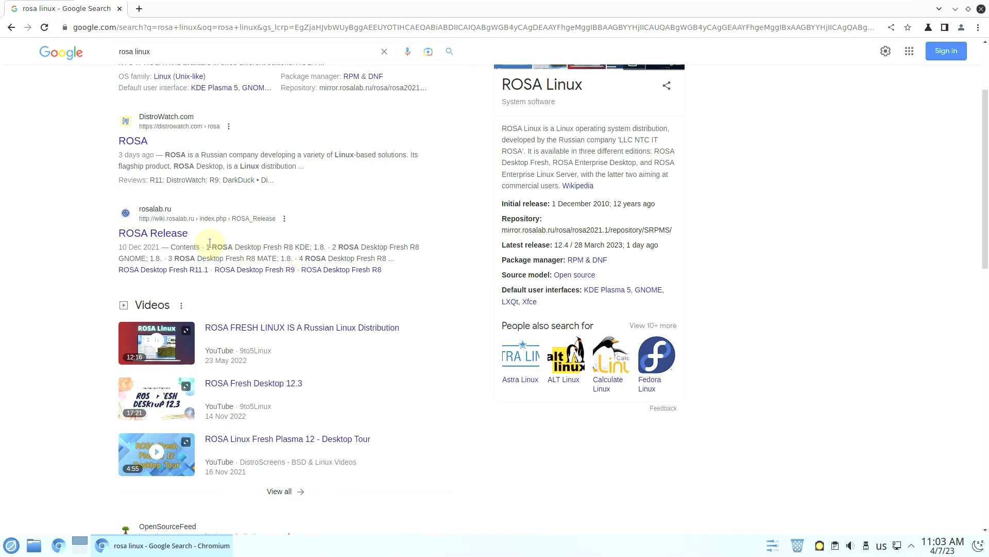
{"action": "scroll", "coordinate": [197, 273], "scroll_direction": "up", "scroll_amount": 2}
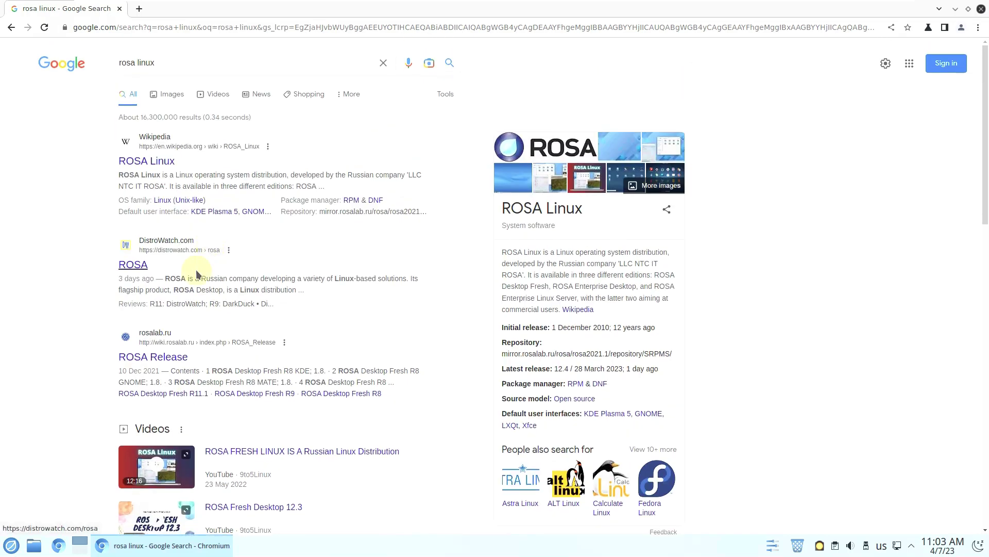
Step: Open the rosalab.ru 'ROSA Release' wiki result and scroll through its release contents list
{"action": "left_click", "coordinate": [150, 358]}
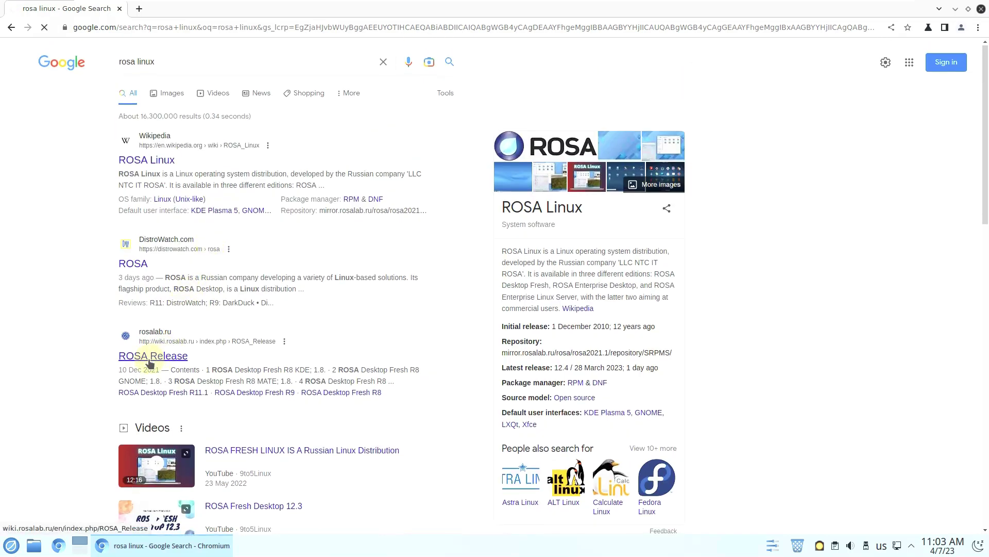
{"action": "scroll", "coordinate": [150, 363], "scroll_direction": "down", "scroll_amount": 7}
{"action": "scroll", "coordinate": [149, 356], "scroll_direction": "up", "scroll_amount": 2}
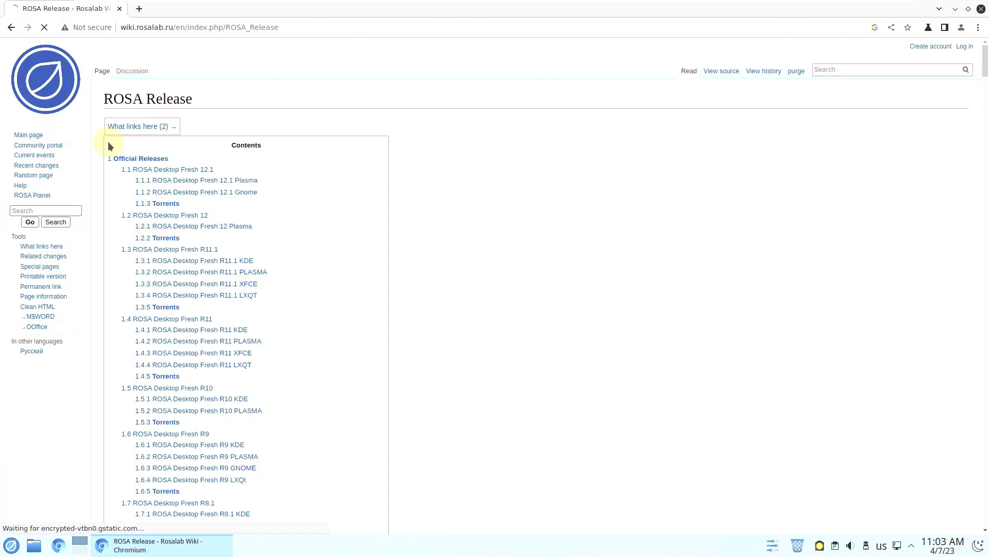
{"action": "scroll", "coordinate": [230, 184], "scroll_direction": "down", "scroll_amount": 20}
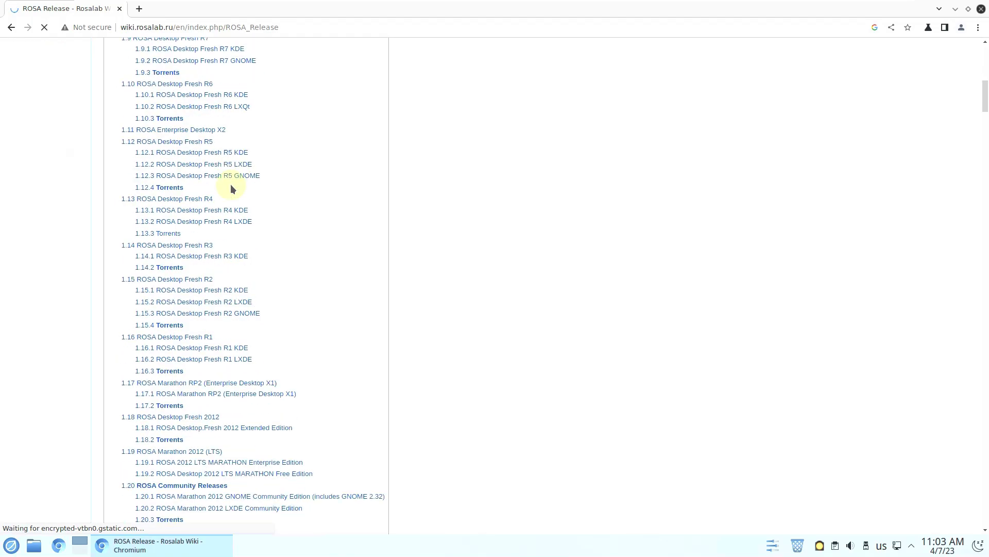
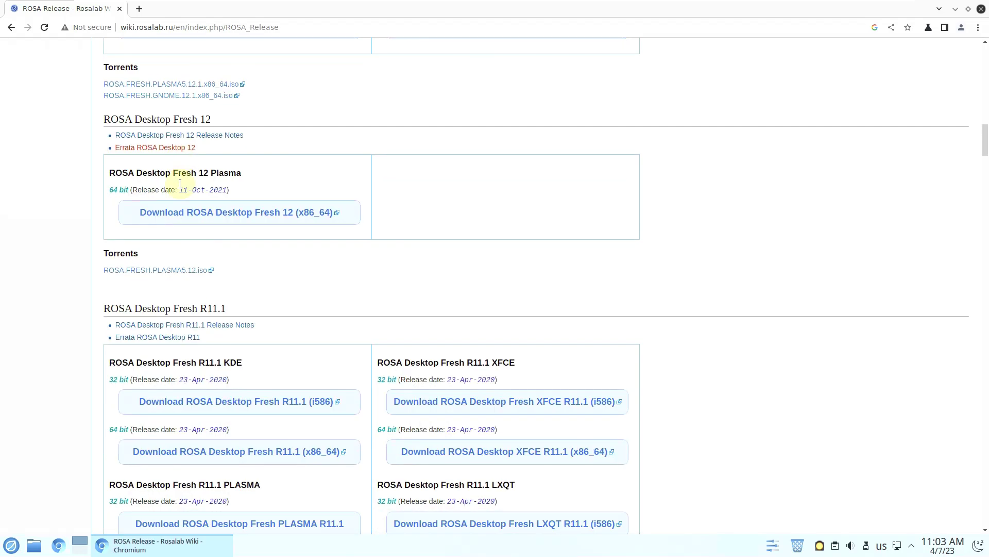
Step: Go back to the Google results and open the DistroWatch ROSA page
{"action": "scroll", "coordinate": [180, 184], "scroll_direction": "up", "scroll_amount": 3}
{"action": "scroll", "coordinate": [207, 174], "scroll_direction": "up", "scroll_amount": 1}
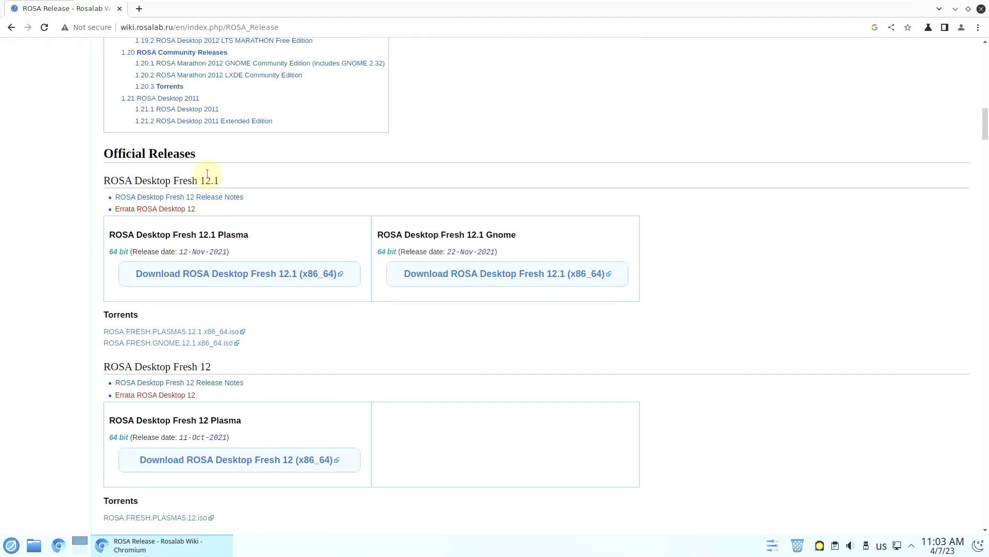
{"action": "scroll", "coordinate": [207, 174], "scroll_direction": "down", "scroll_amount": 14}
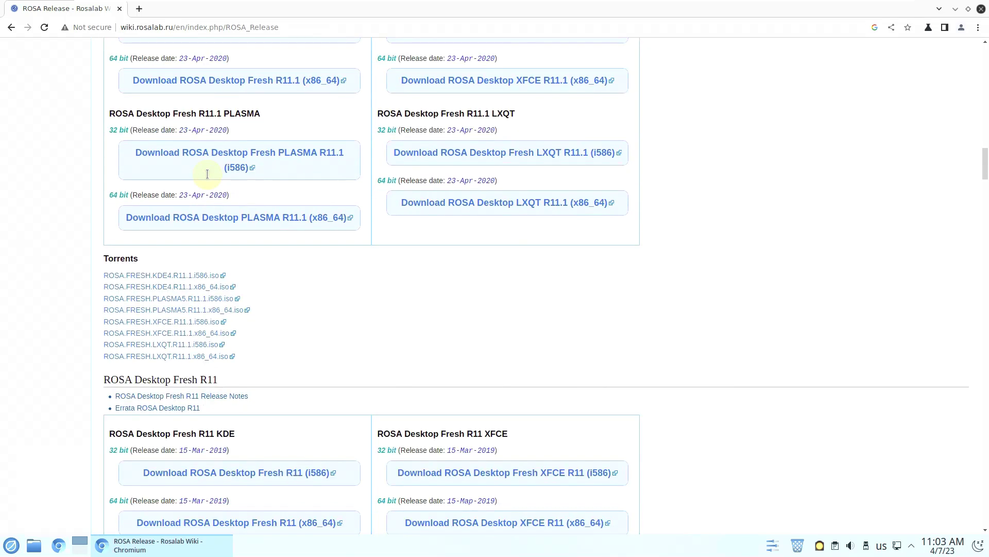
{"action": "scroll", "coordinate": [207, 174], "scroll_direction": "down", "scroll_amount": 12}
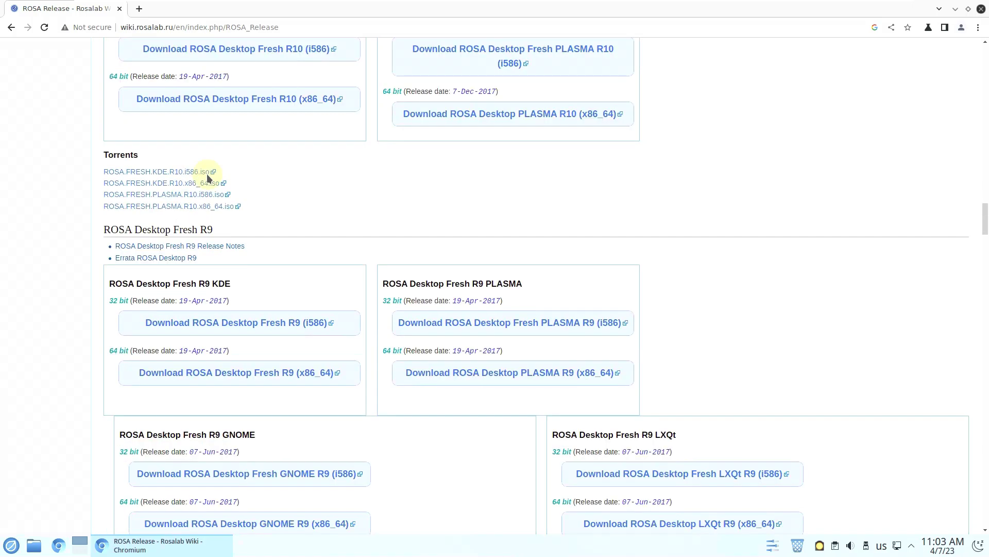
{"action": "left_click", "coordinate": [12, 27]}
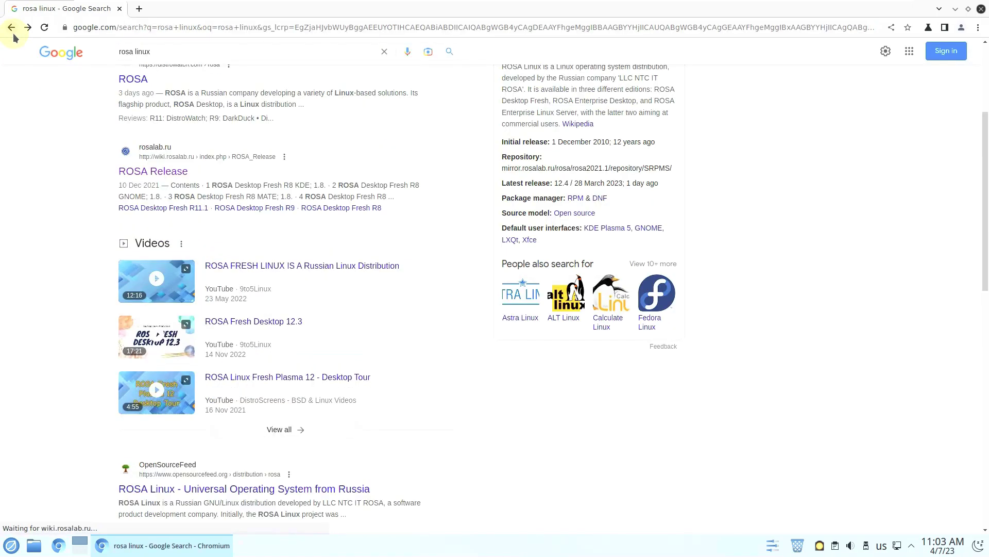
{"action": "scroll", "coordinate": [155, 206], "scroll_direction": "up", "scroll_amount": 3}
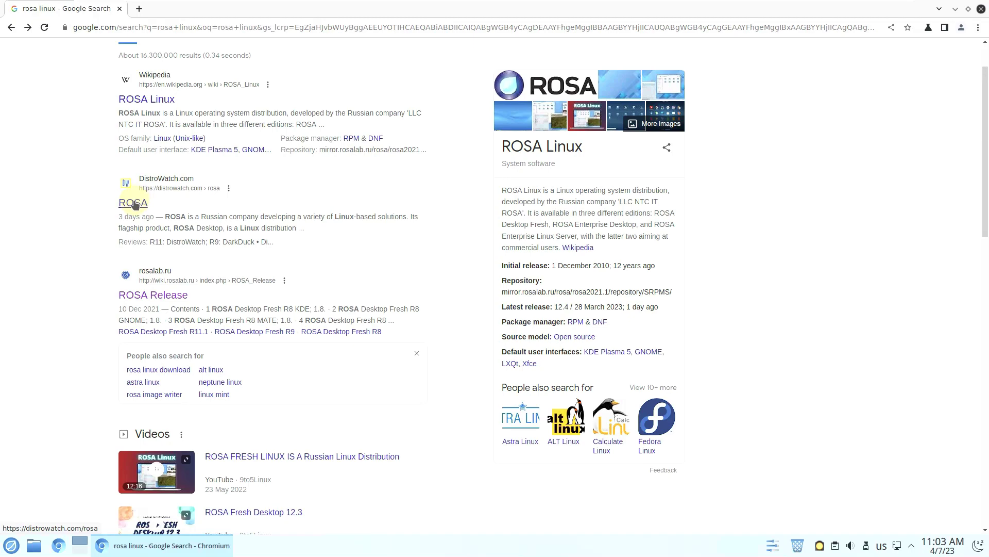
{"action": "left_click", "coordinate": [133, 203]}
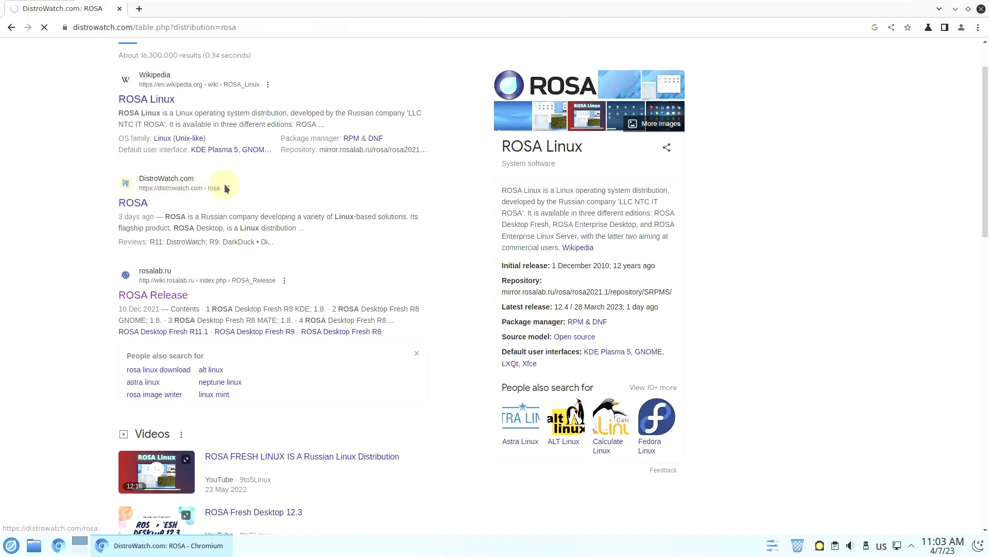
Step: Open the ROSA Home Page link from DistroWatch in a new tab
{"action": "scroll", "coordinate": [442, 234], "scroll_direction": "down", "scroll_amount": 1}
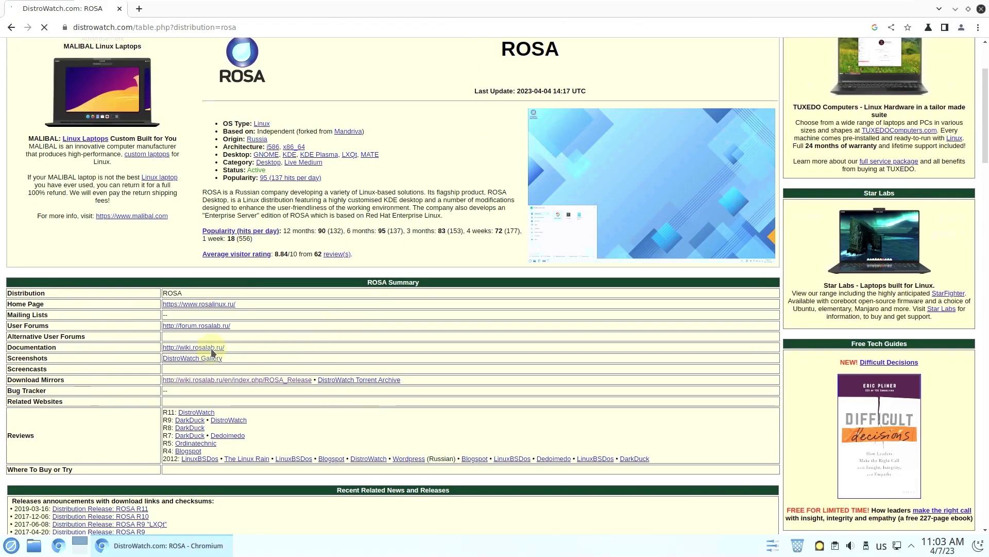
{"action": "right_click", "coordinate": [194, 309]}
{"action": "left_click", "coordinate": [227, 370]}
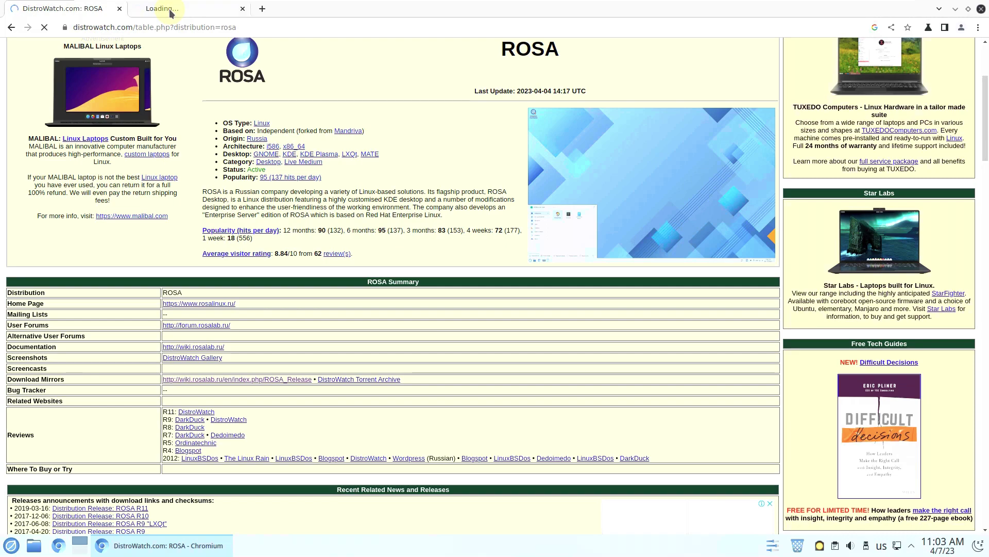
Step: Switch to the rosalinux.ru tab and close the DistroWatch ROSA tab
{"action": "left_click", "coordinate": [170, 11]}
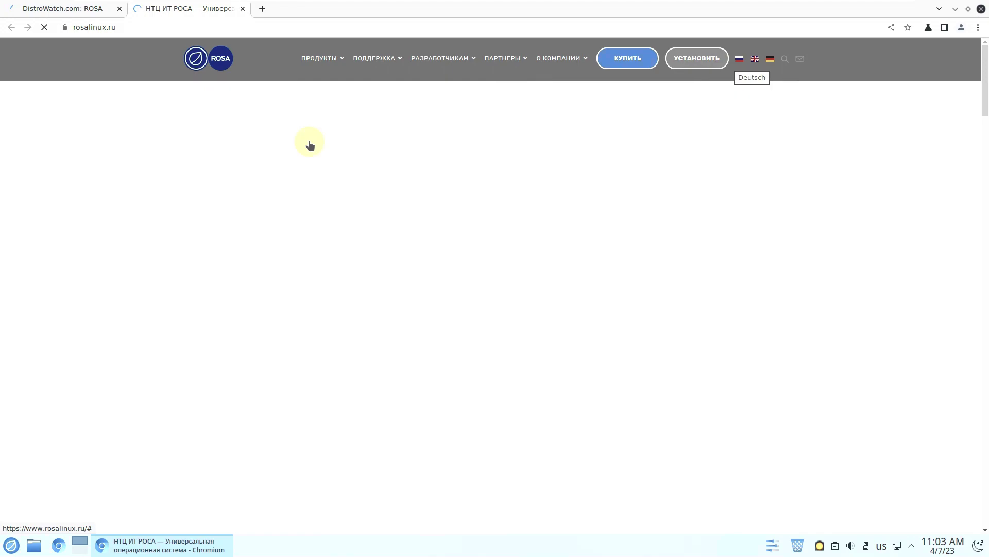
{"action": "left_click", "coordinate": [118, 14]}
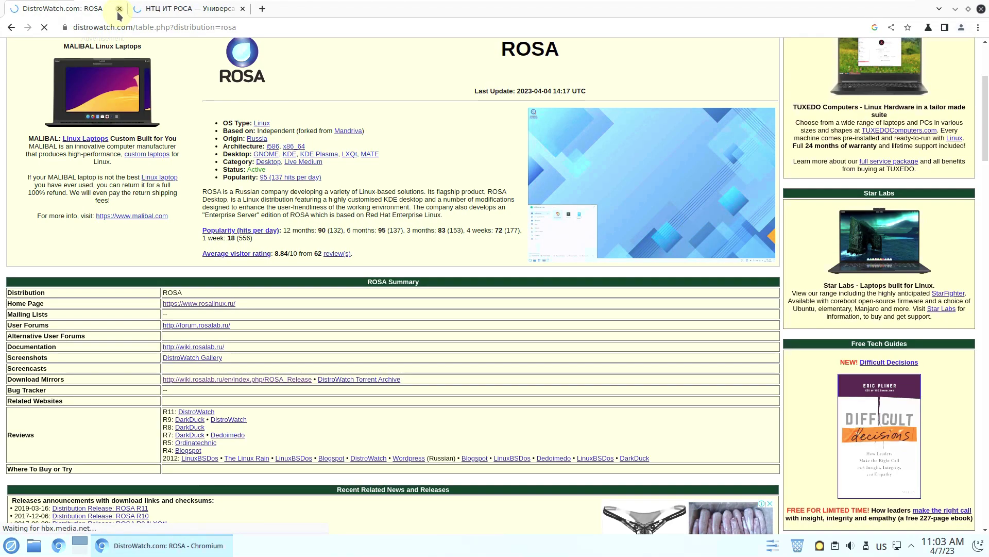
{"action": "left_click", "coordinate": [120, 10]}
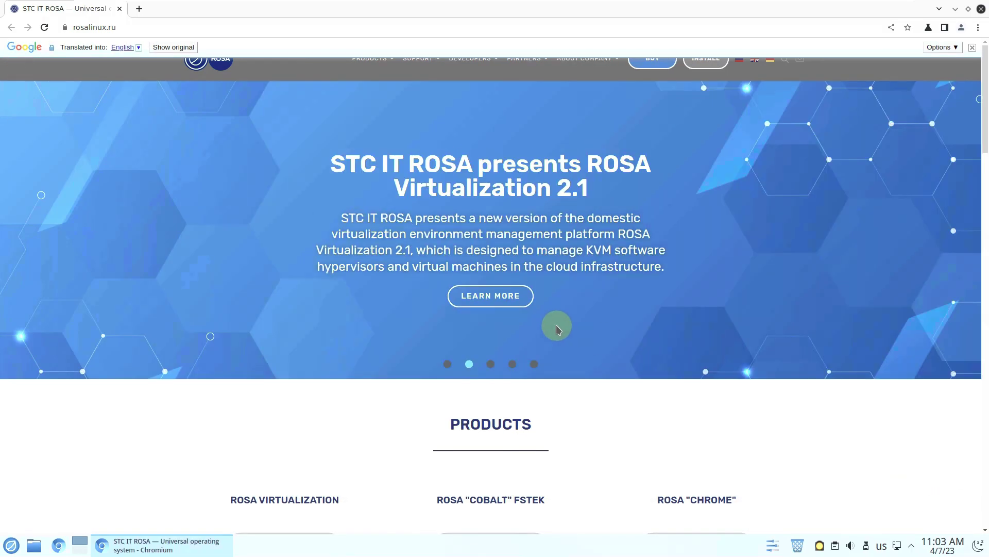
Step: Translate the rosalinux.ru site into English and skim the translated page
{"action": "left_click", "coordinate": [971, 48]}
{"action": "mouse_move", "coordinate": [509, 74]}
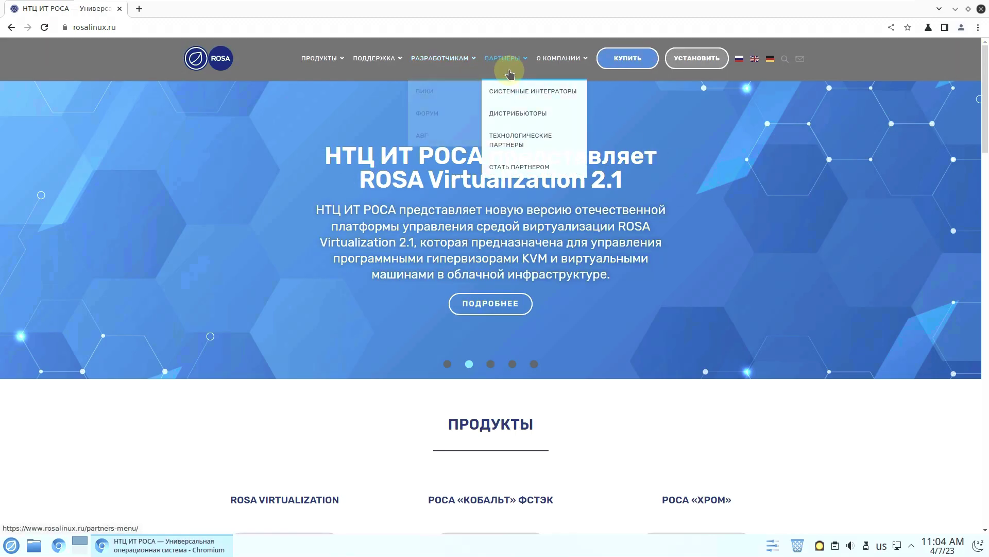
{"action": "left_click", "coordinate": [752, 64]}
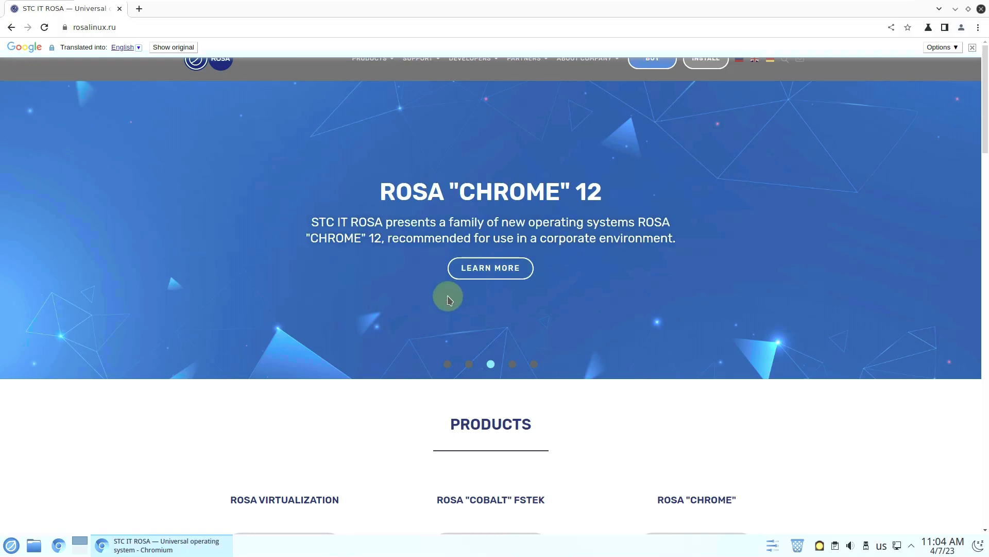
{"action": "scroll", "coordinate": [592, 196], "scroll_direction": "down", "scroll_amount": 3}
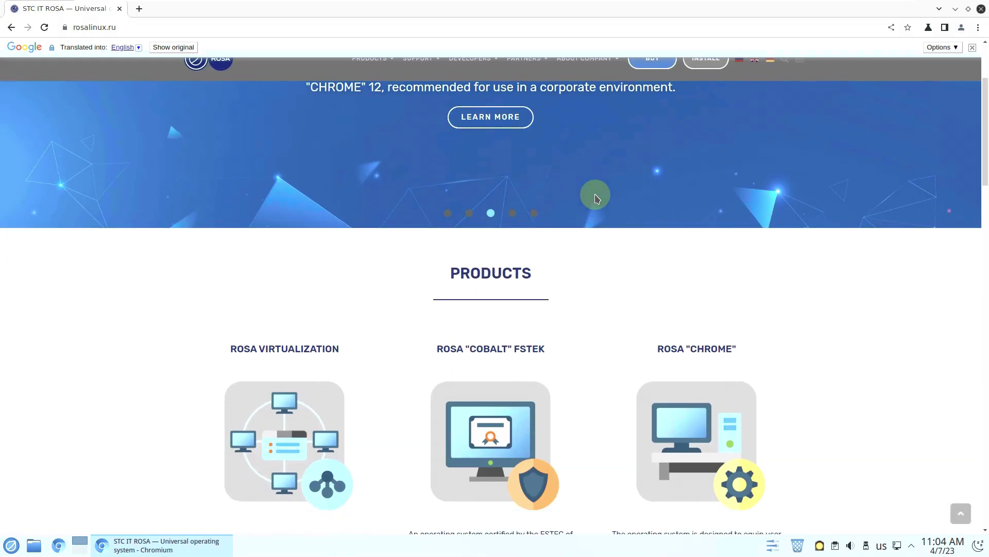
{"action": "scroll", "coordinate": [596, 199], "scroll_direction": "down", "scroll_amount": 20}
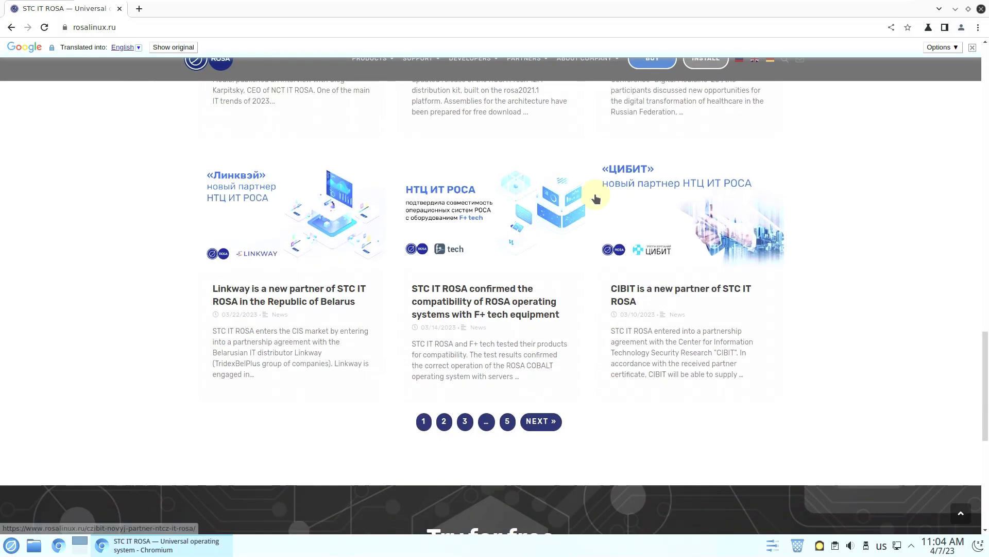
{"action": "scroll", "coordinate": [625, 236], "scroll_direction": "down", "scroll_amount": 6}
{"action": "scroll", "coordinate": [626, 239], "scroll_direction": "up", "scroll_amount": 17}
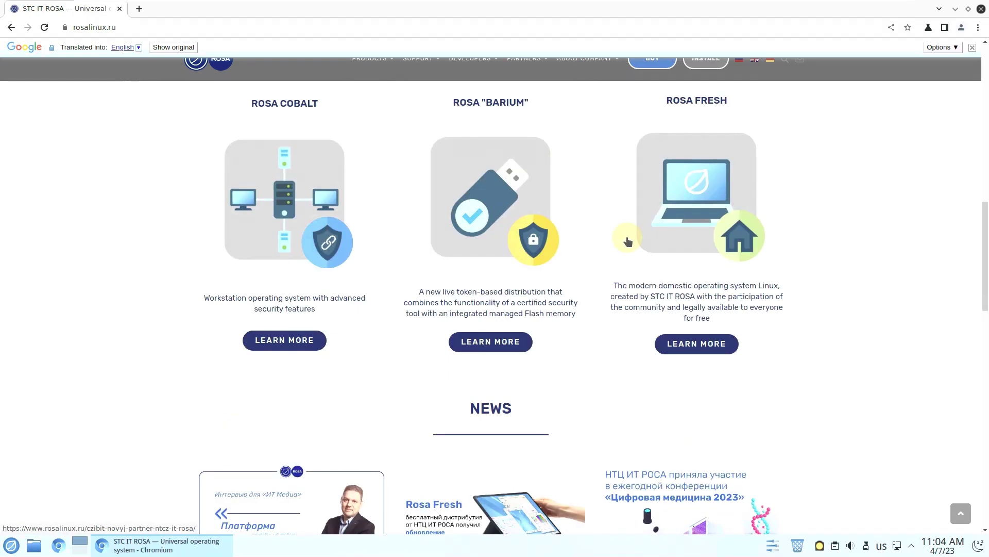
{"action": "scroll", "coordinate": [627, 236], "scroll_direction": "up", "scroll_amount": 13}
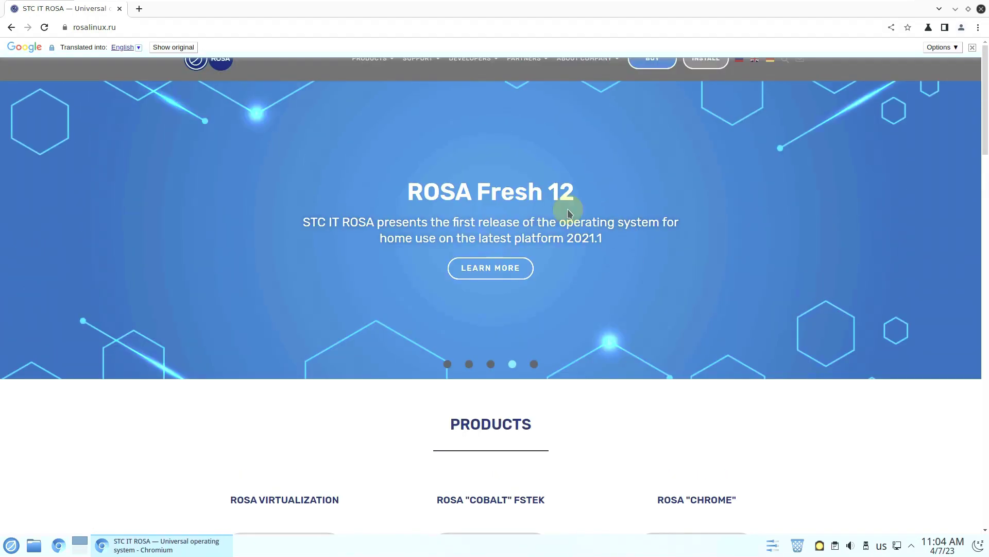
Step: Re-translate the page into English after reverting, then open the ROSA download links page
{"action": "left_click", "coordinate": [972, 48]}
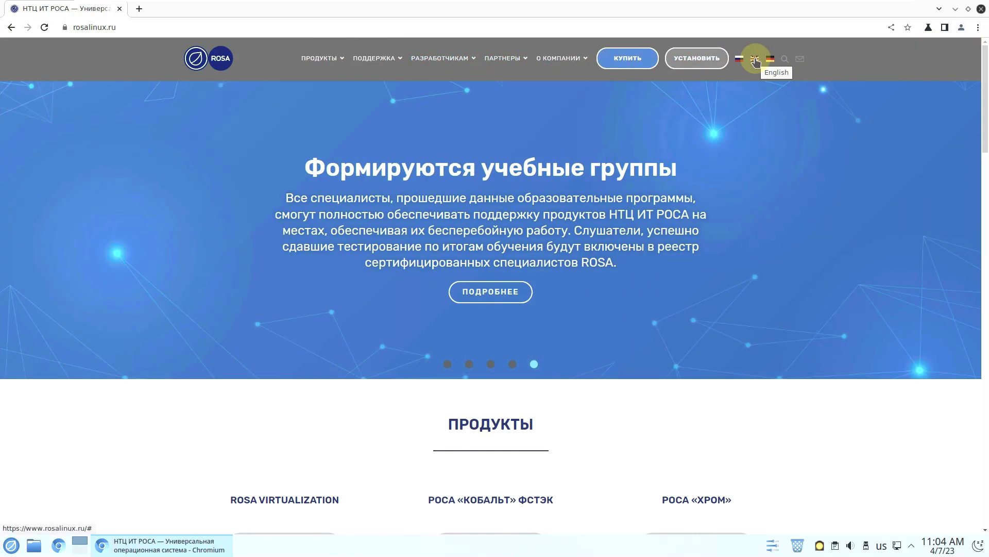
{"action": "left_click", "coordinate": [756, 61]}
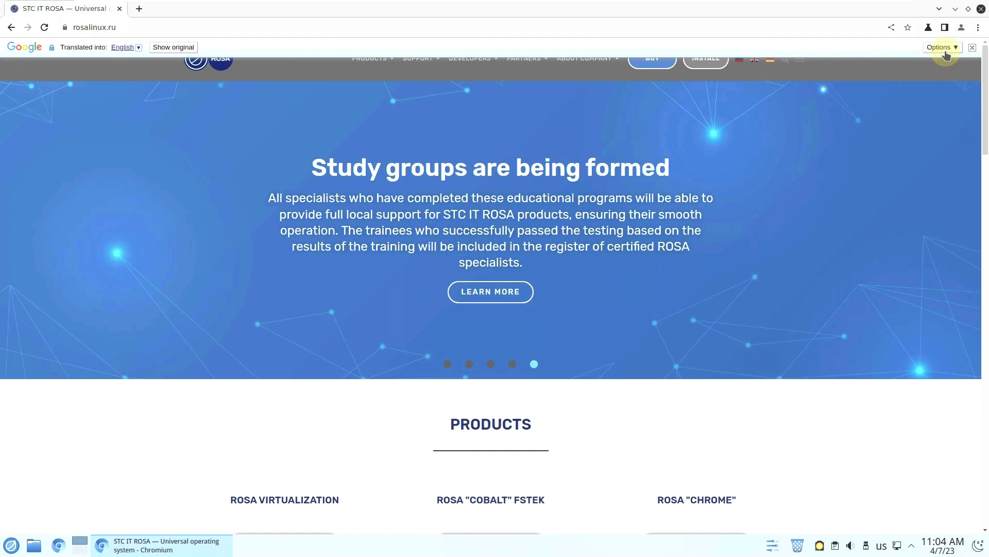
{"action": "mouse_move", "coordinate": [474, 69]}
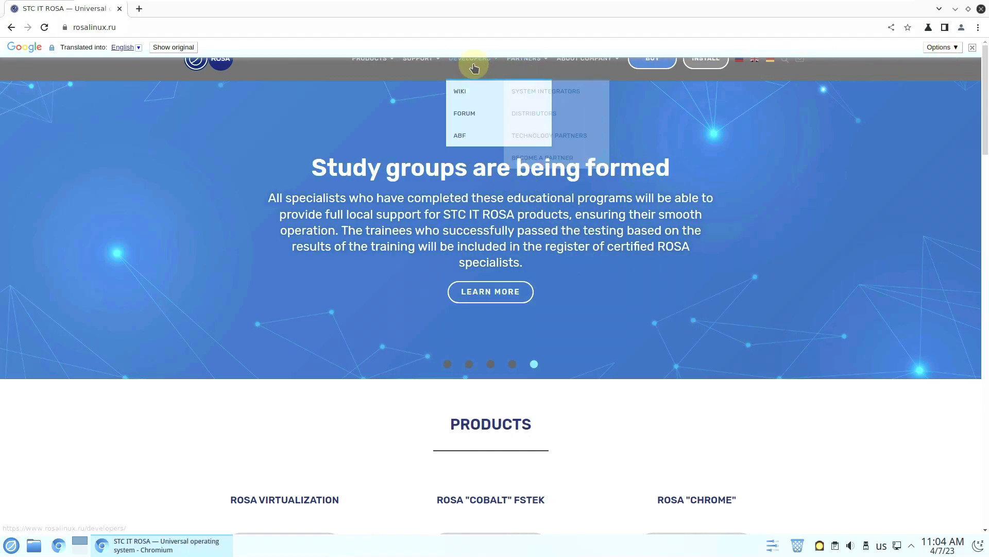
{"action": "left_click", "coordinate": [706, 67]}
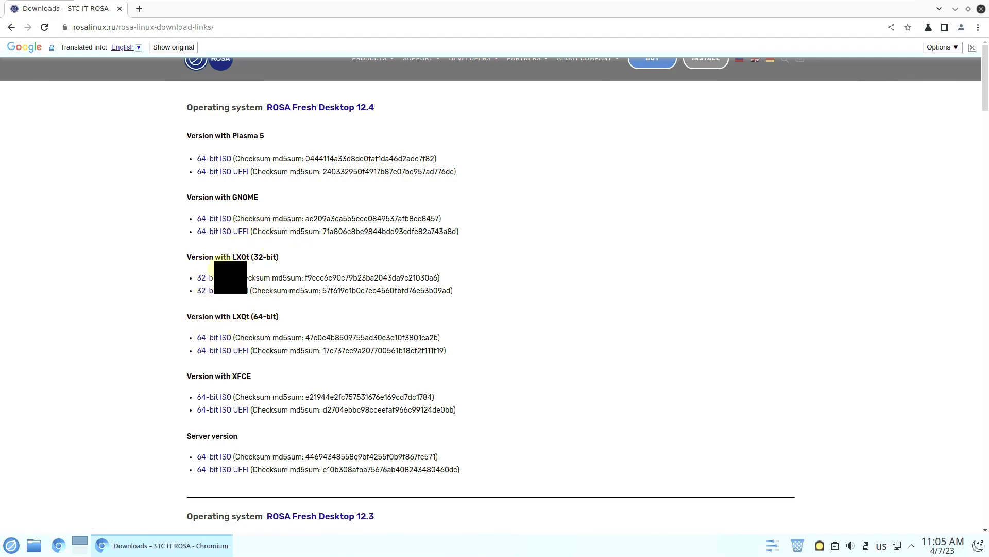
Step: Start downloading the ROSA Fresh 12.4 Plasma 5 64-bit ISO, then cancel the download
{"action": "left_click_drag", "start_coordinate": [281, 257], "coordinate": [233, 256]}
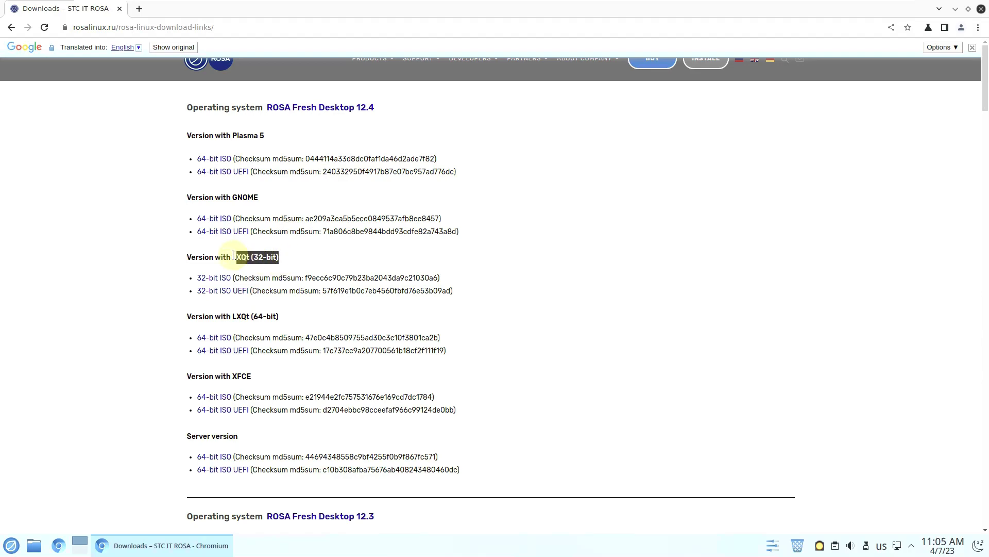
{"action": "left_click", "coordinate": [309, 251]}
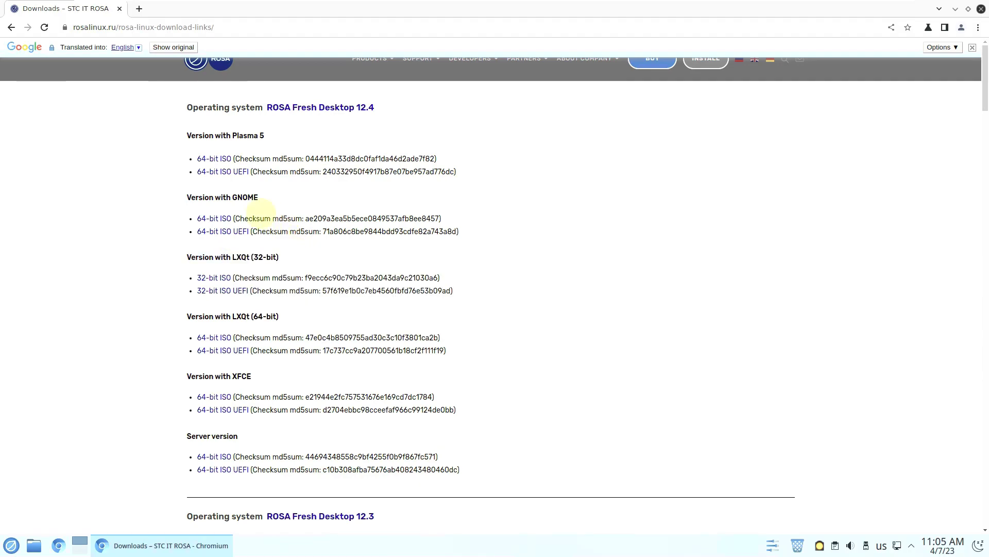
{"action": "left_click", "coordinate": [223, 159]}
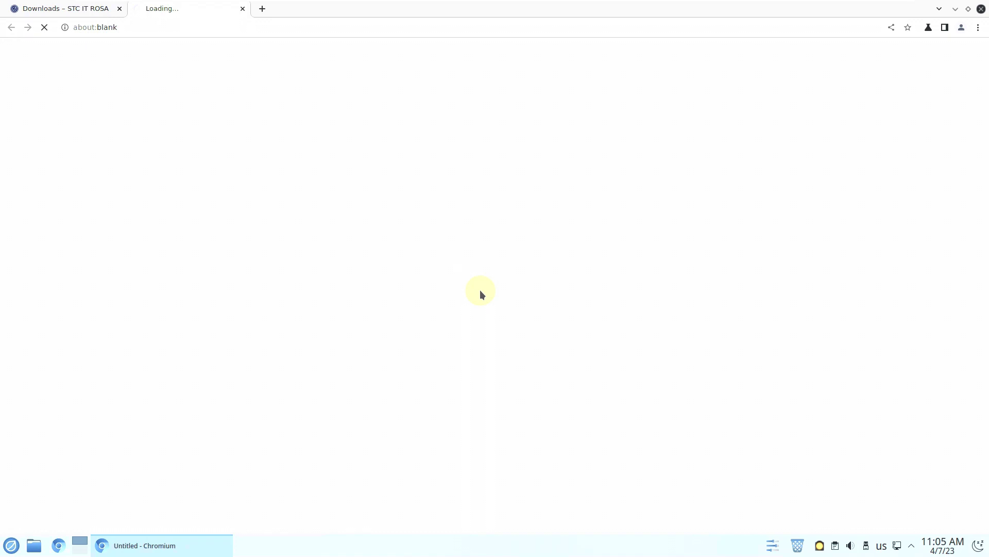
{"action": "left_click", "coordinate": [80, 10]}
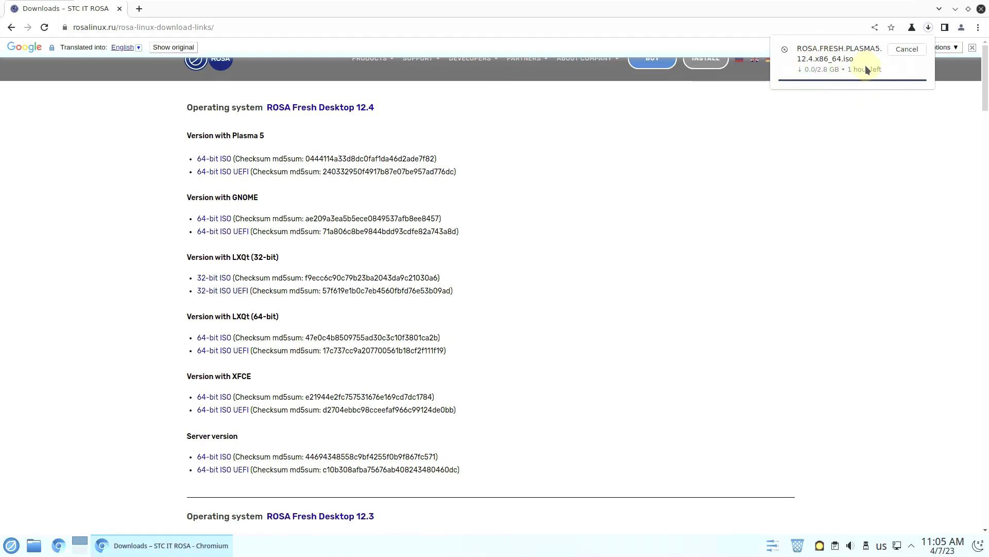
{"action": "left_click", "coordinate": [905, 51]}
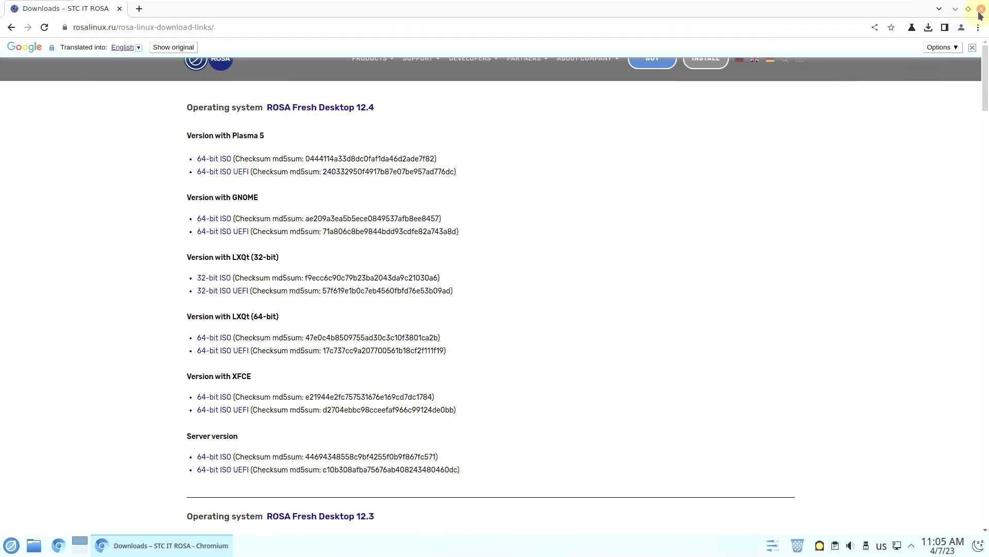
Step: Close Chromium and launch the ROSA Linux installer from the desktop icon
{"action": "left_click", "coordinate": [981, 9]}
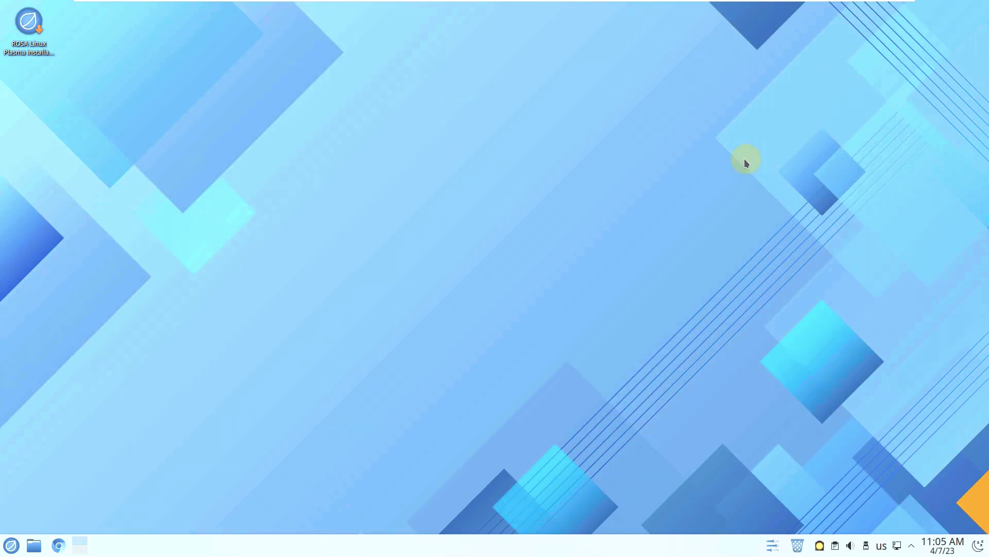
{"action": "right_click", "coordinate": [37, 48]}
{"action": "left_click", "coordinate": [356, 132]}
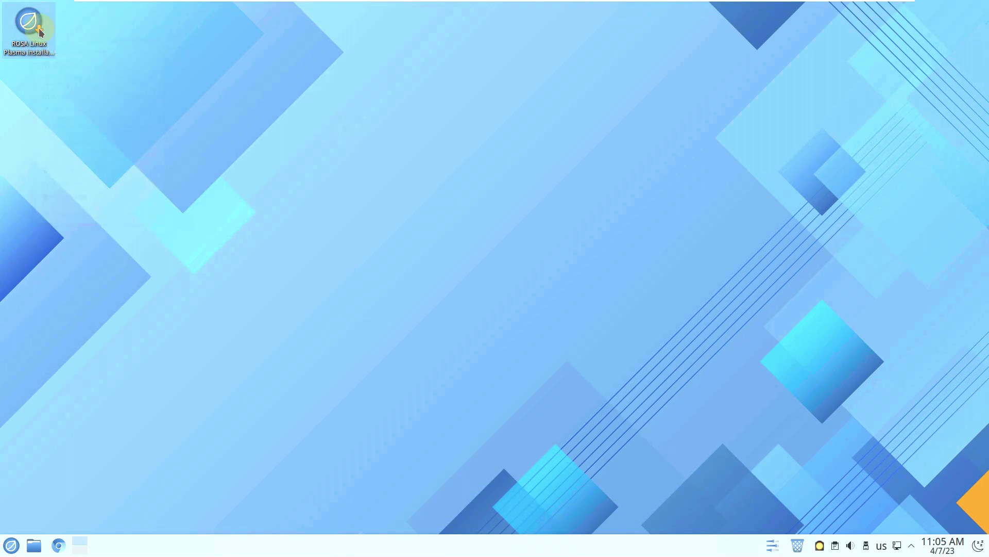
{"action": "left_click", "coordinate": [33, 27]}
Step: Keep English (United States) as the installation language and continue to the summary
{"action": "left_click", "coordinate": [959, 543]}
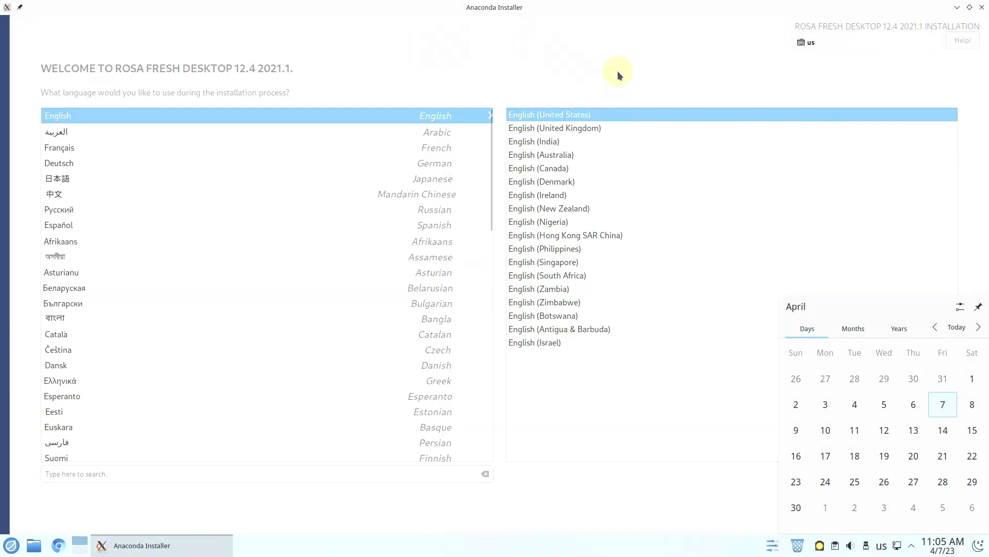
{"action": "left_click", "coordinate": [617, 67]}
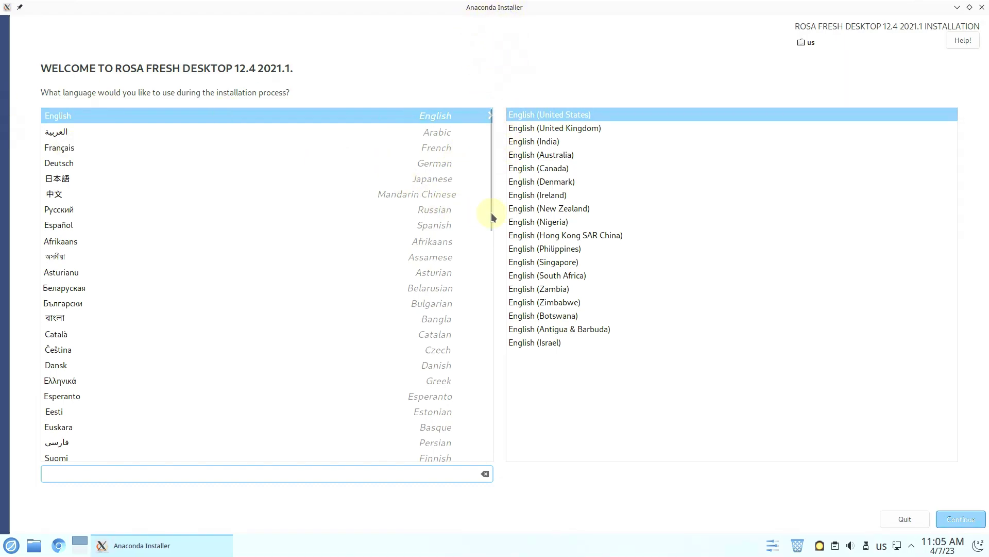
{"action": "left_click_drag", "start_coordinate": [493, 217], "coordinate": [497, 458]}
{"action": "left_click_drag", "start_coordinate": [499, 402], "coordinate": [496, 166]}
{"action": "left_click_drag", "start_coordinate": [490, 188], "coordinate": [491, 116]}
{"action": "left_click", "coordinate": [954, 519]}
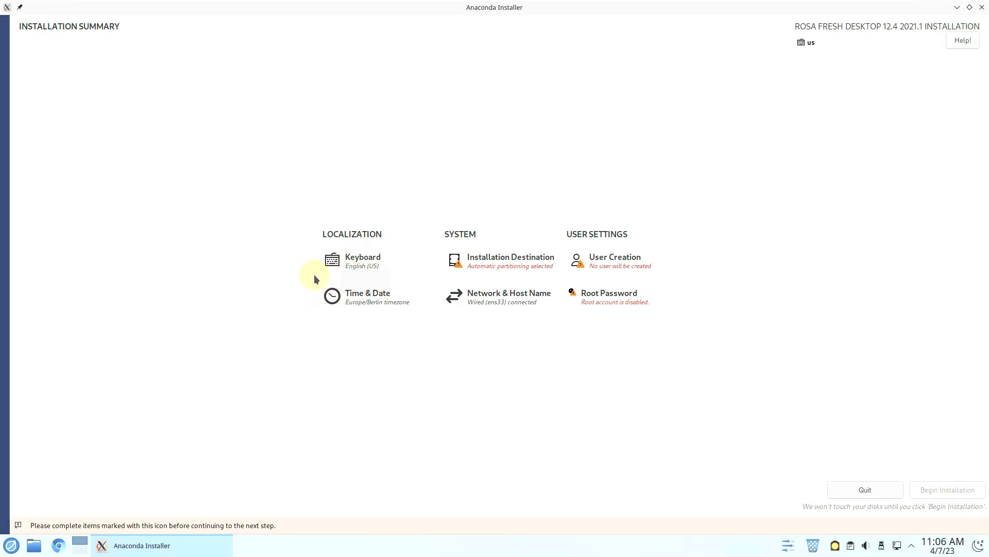
Step: Keep the selected 40 GiB disk with automatic partitioning, then go to User Creation
{"action": "left_click", "coordinate": [496, 267]}
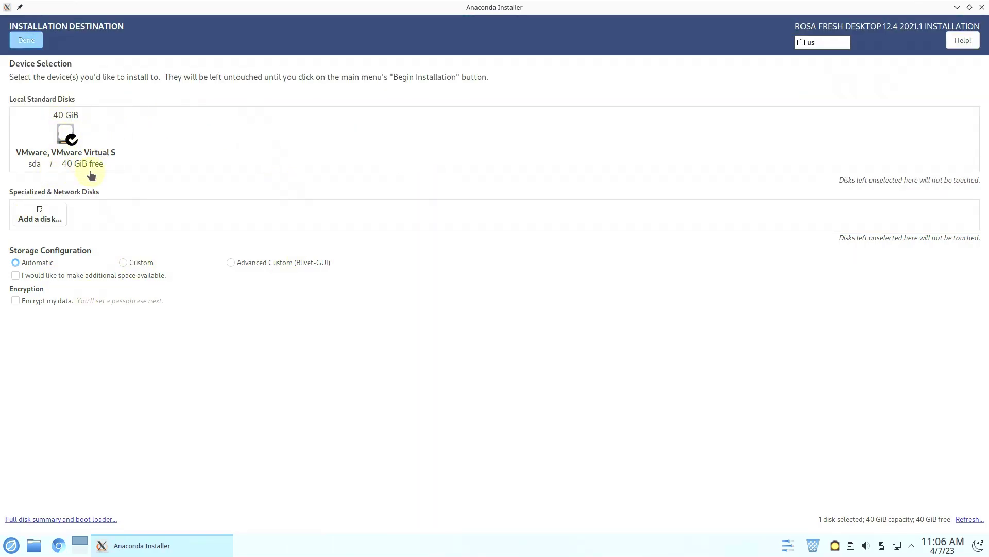
{"action": "left_click", "coordinate": [27, 40]}
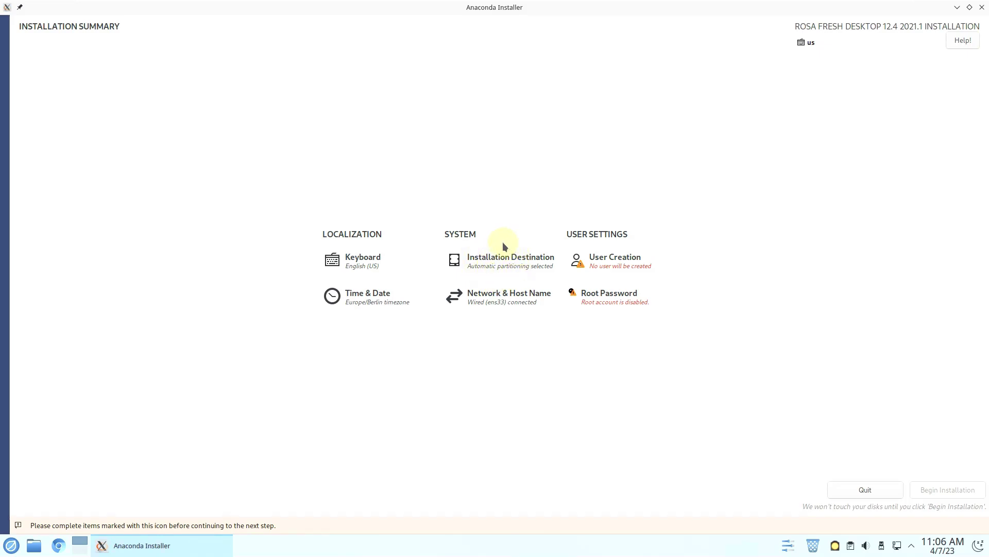
{"action": "left_click", "coordinate": [478, 262]}
{"action": "left_click", "coordinate": [623, 273]}
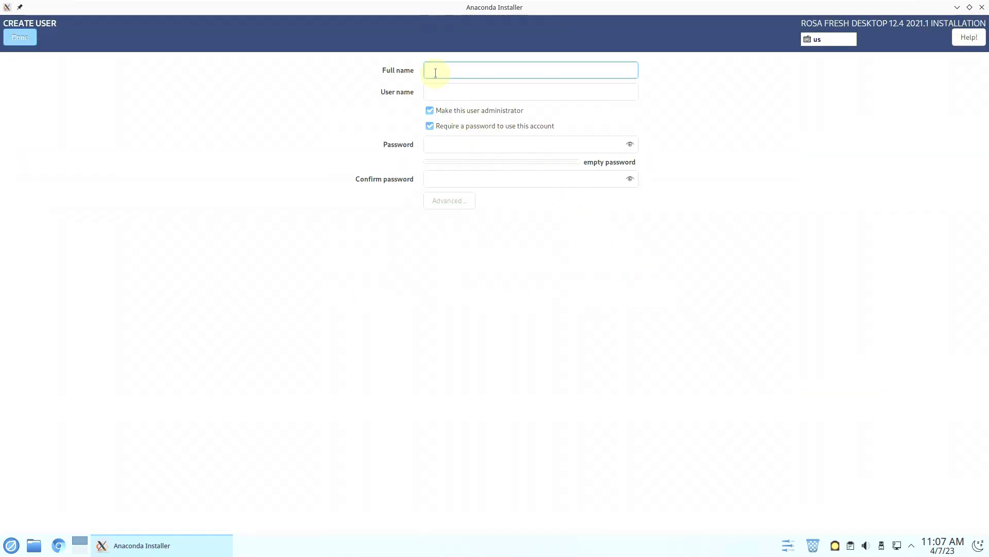
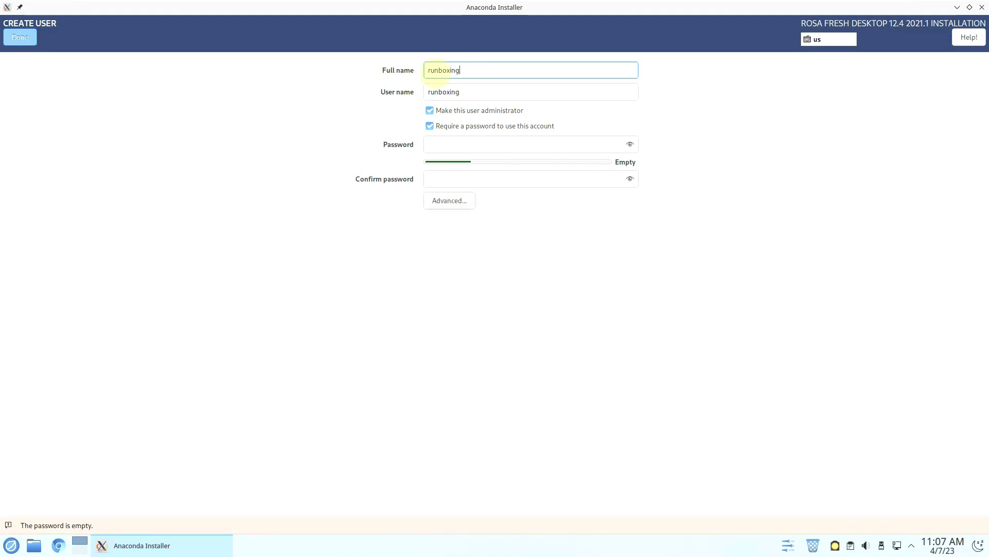
Step: Enter the user's full name and a short password in both fields, revealing them
{"action": "left_click", "coordinate": [458, 141]}
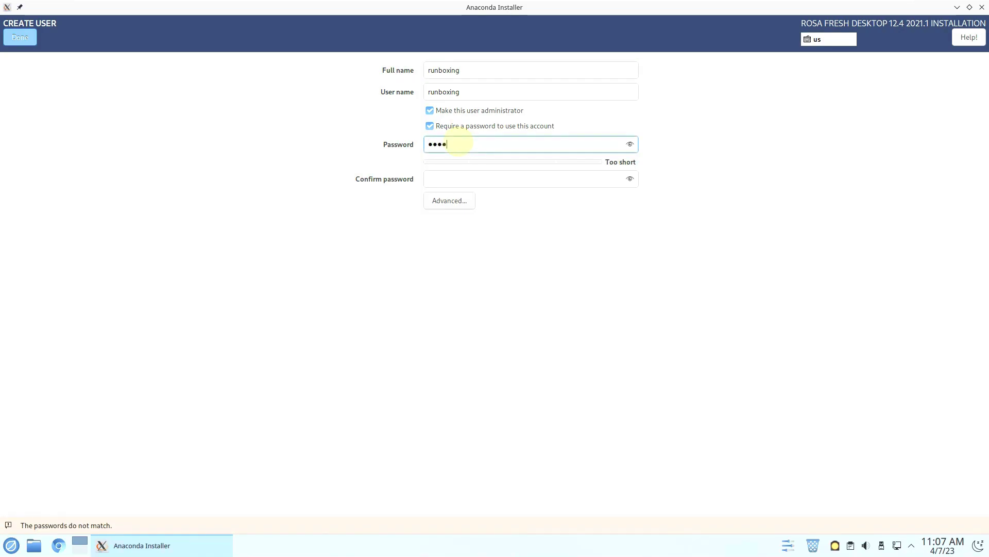
{"action": "left_click", "coordinate": [465, 178]}
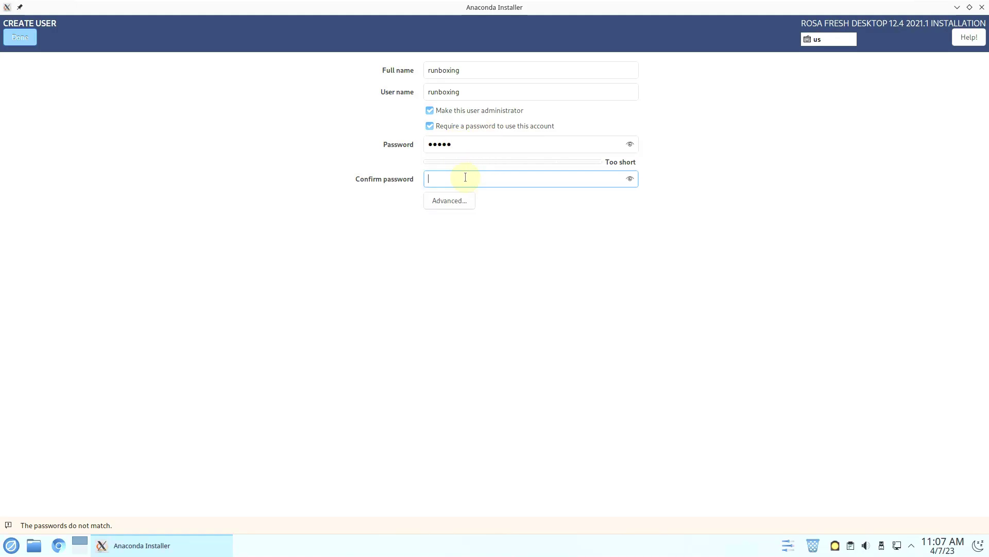
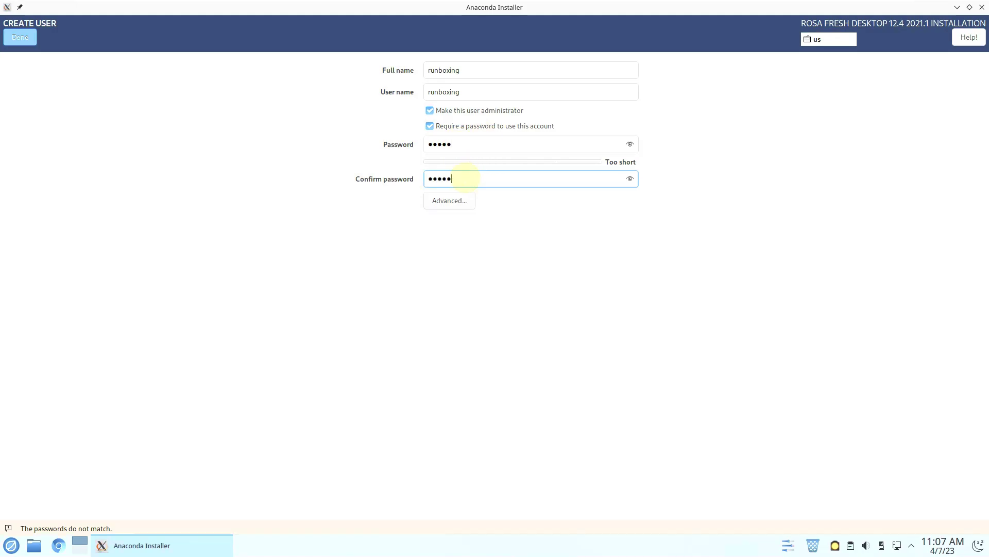
{"action": "left_click", "coordinate": [629, 144]}
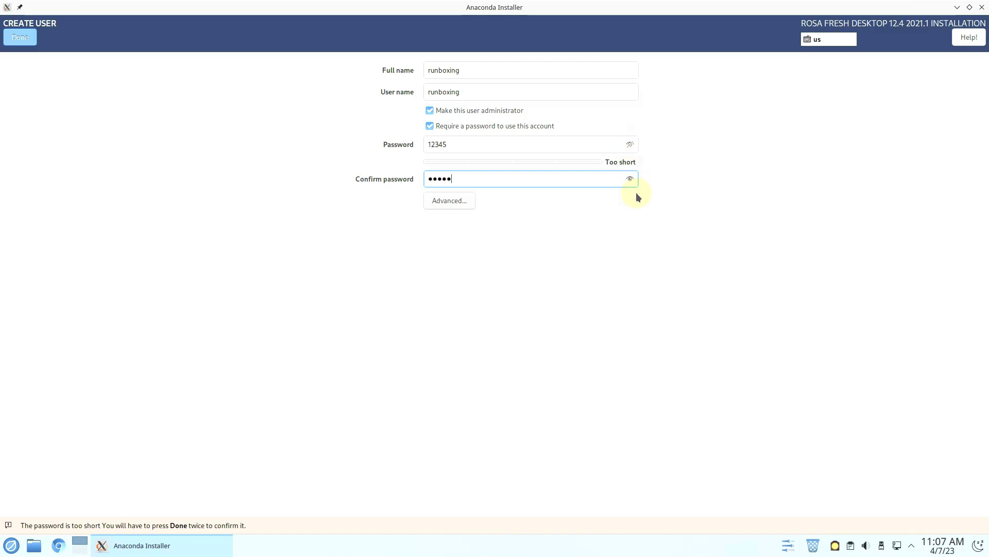
{"action": "left_click", "coordinate": [629, 179]}
Step: Open and cancel the Advanced user options, then confirm the new user settings
{"action": "left_click", "coordinate": [471, 202]}
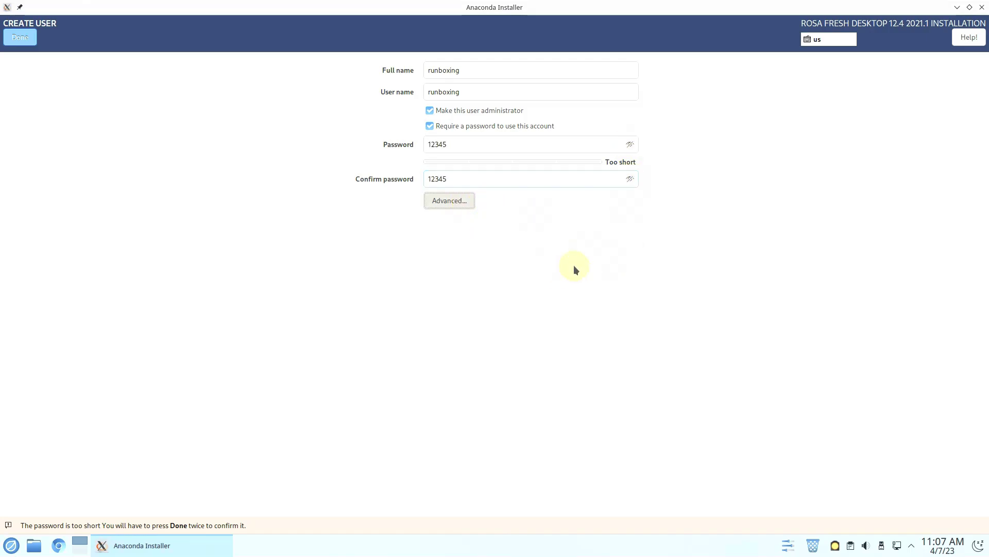
{"action": "left_click", "coordinate": [582, 337]}
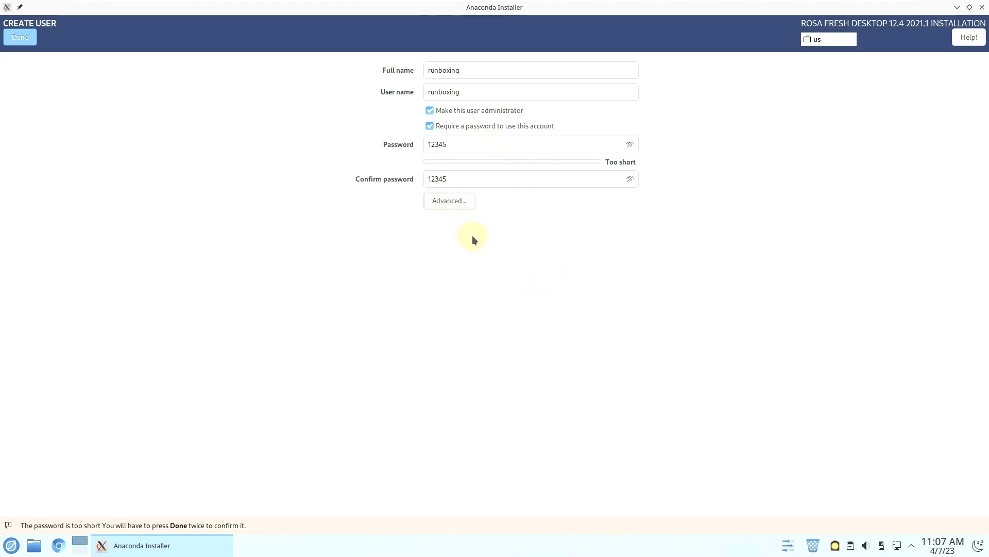
{"action": "left_click", "coordinate": [32, 43]}
Step: Accept the short password and set the timezone to America/Los Angeles in Time & Date
{"action": "left_click", "coordinate": [21, 37]}
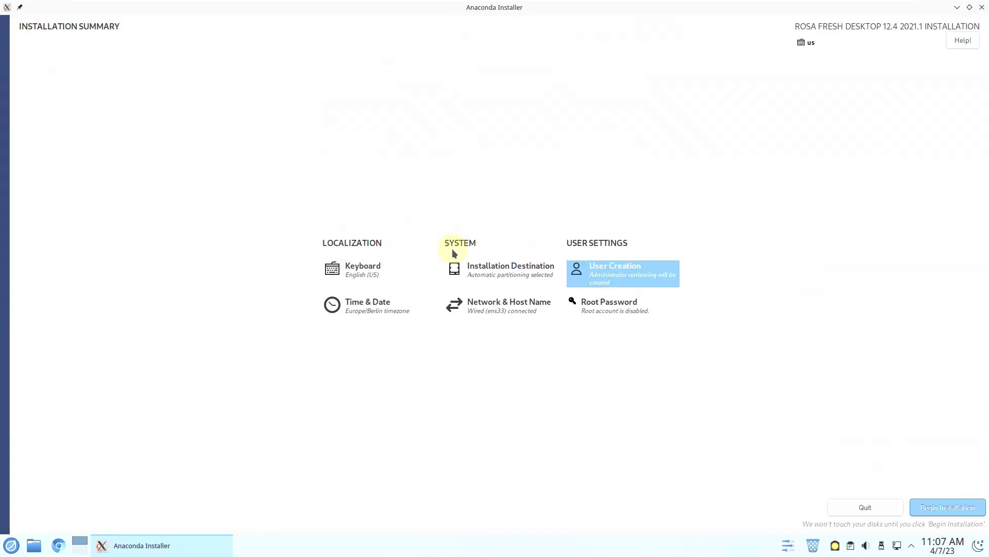
{"action": "left_click", "coordinate": [356, 315]}
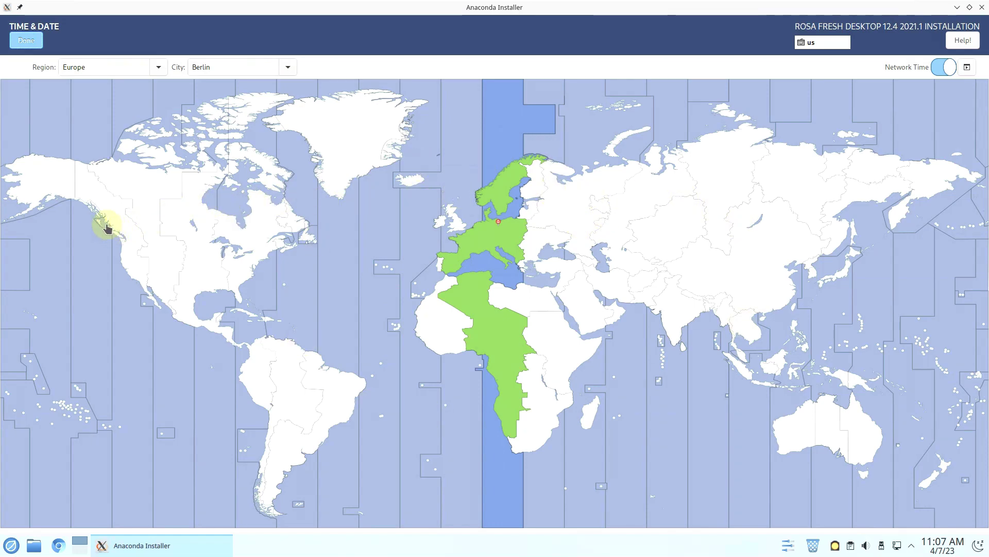
{"action": "left_click", "coordinate": [121, 246]}
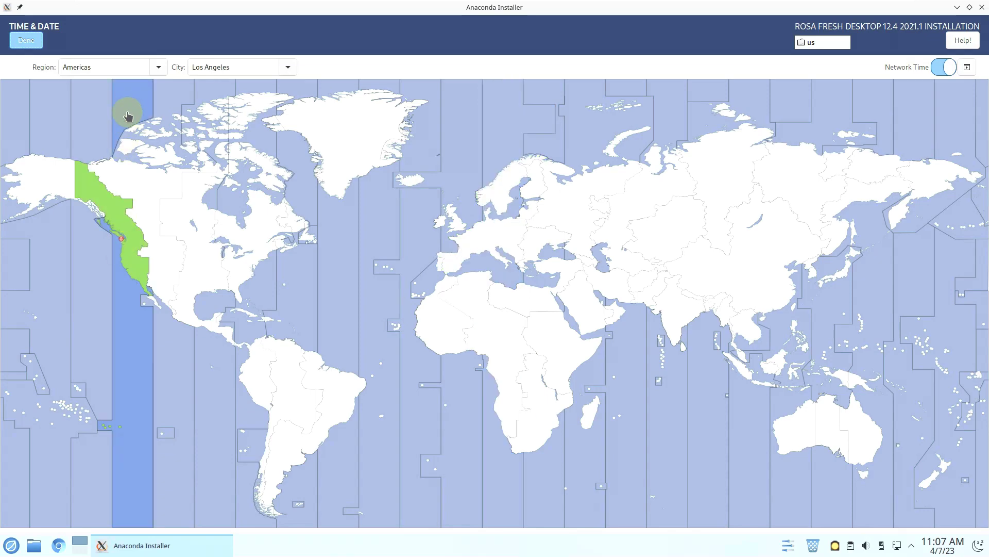
{"action": "left_click", "coordinate": [157, 75]}
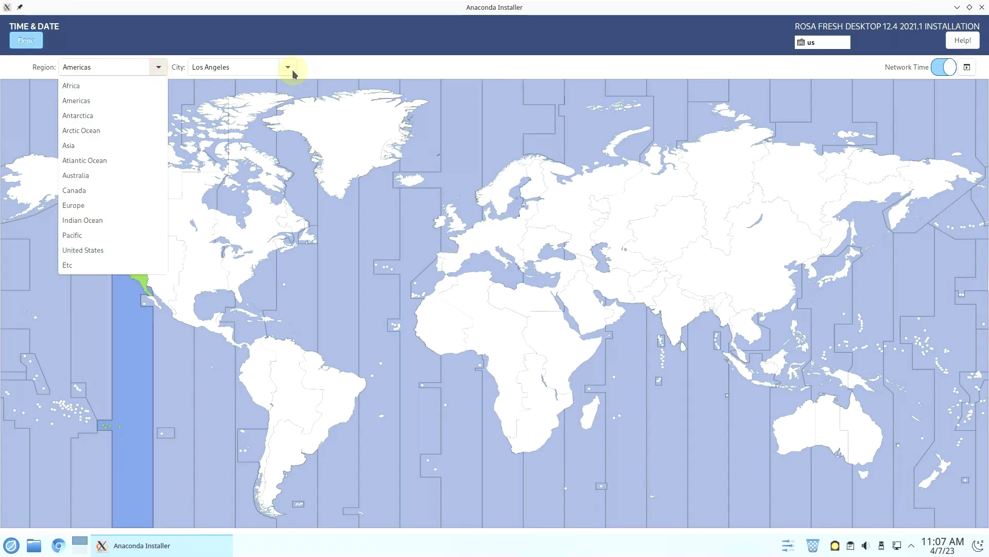
{"action": "left_click", "coordinate": [304, 227]}
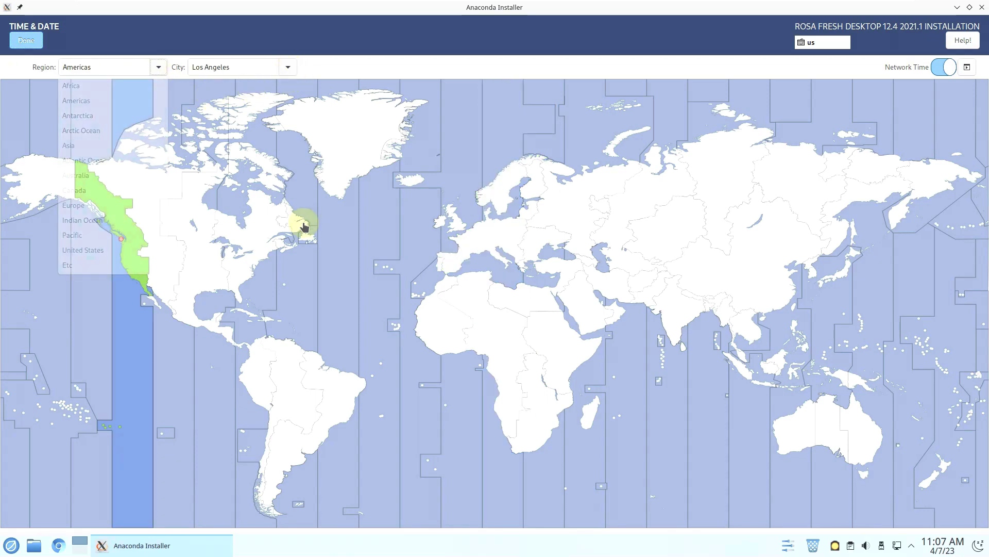
{"action": "left_click", "coordinate": [287, 67]}
{"action": "left_click", "coordinate": [399, 35]}
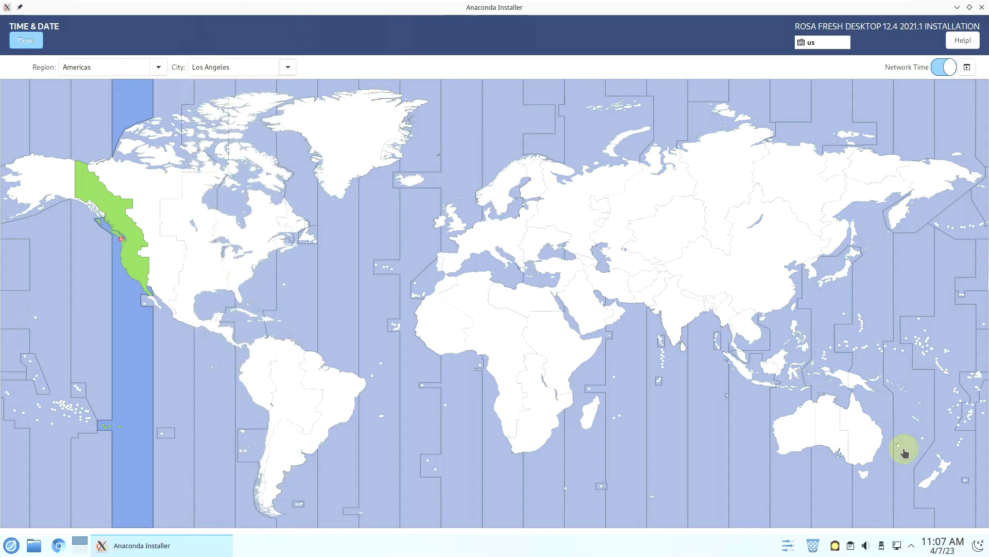
Step: Try Pacific/Auckland and Vancouver, then settle back on Los Angeles and accept
{"action": "left_click", "coordinate": [869, 459]}
{"action": "left_click", "coordinate": [934, 475]}
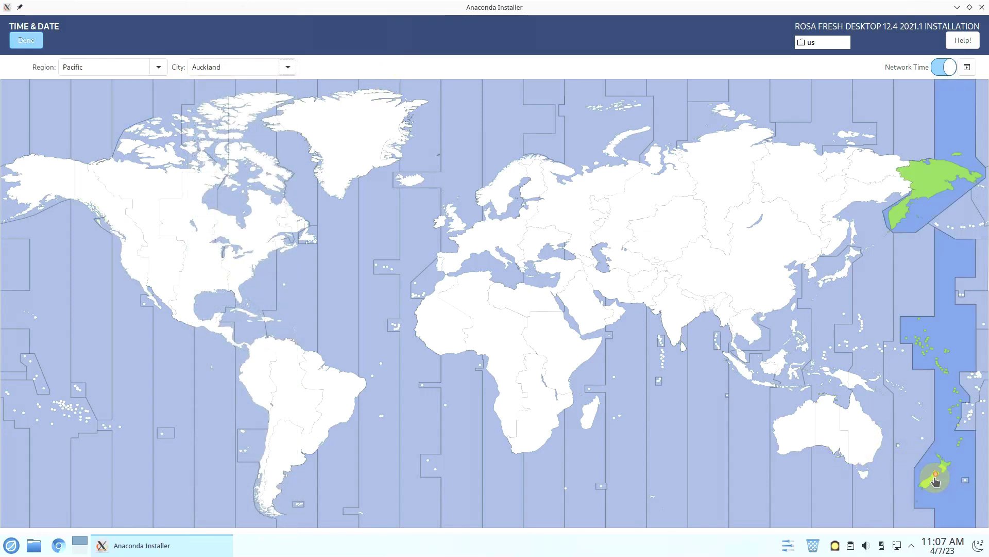
{"action": "left_click", "coordinate": [122, 234]}
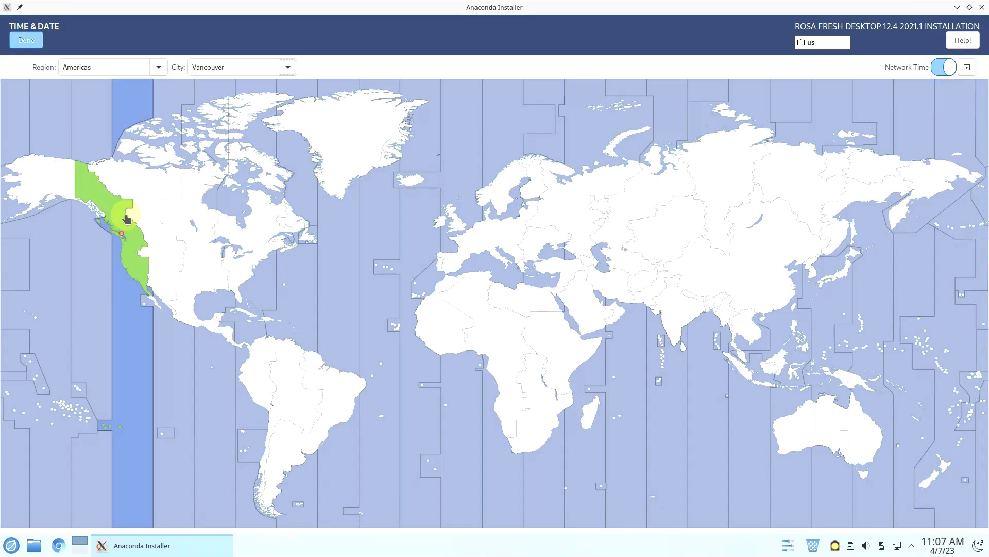
{"action": "left_click", "coordinate": [123, 240]}
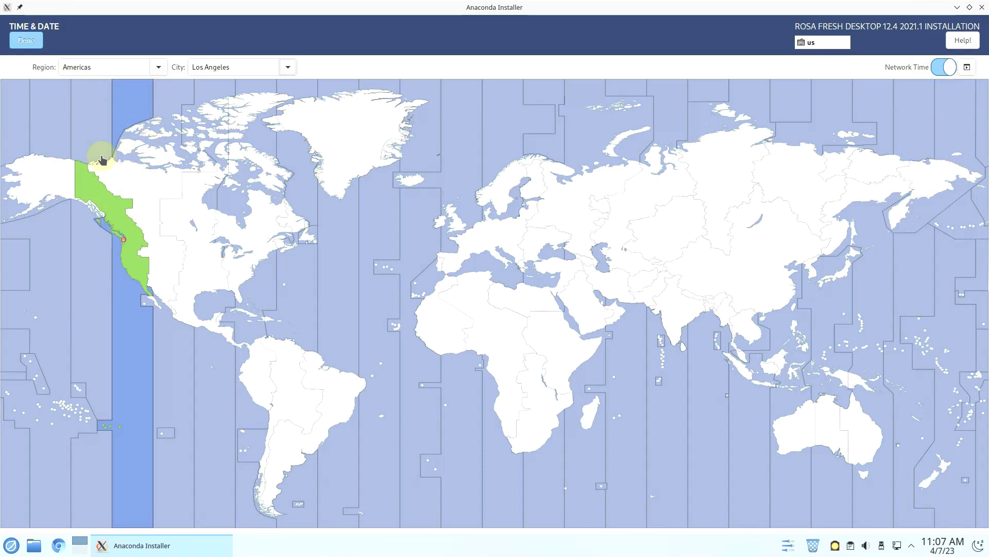
{"action": "left_click", "coordinate": [26, 40]}
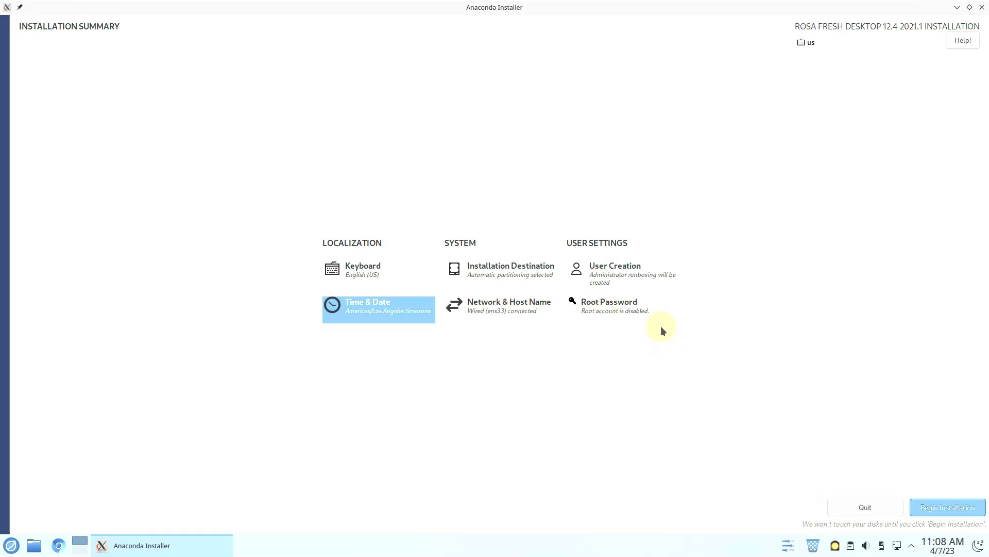
Step: Leave the root account locked, then choose Quit on the Installation Summary
{"action": "left_click", "coordinate": [636, 316]}
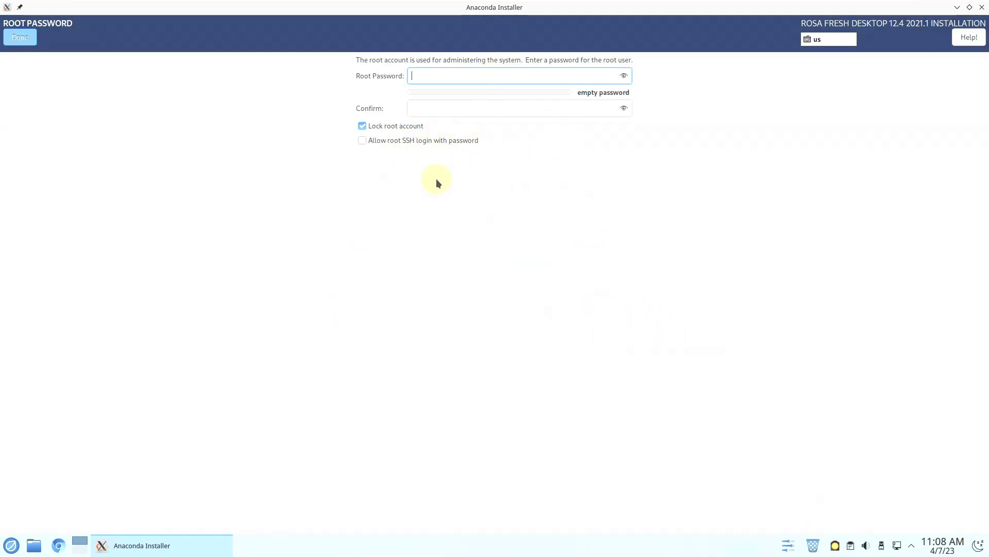
{"action": "left_click", "coordinate": [23, 37]}
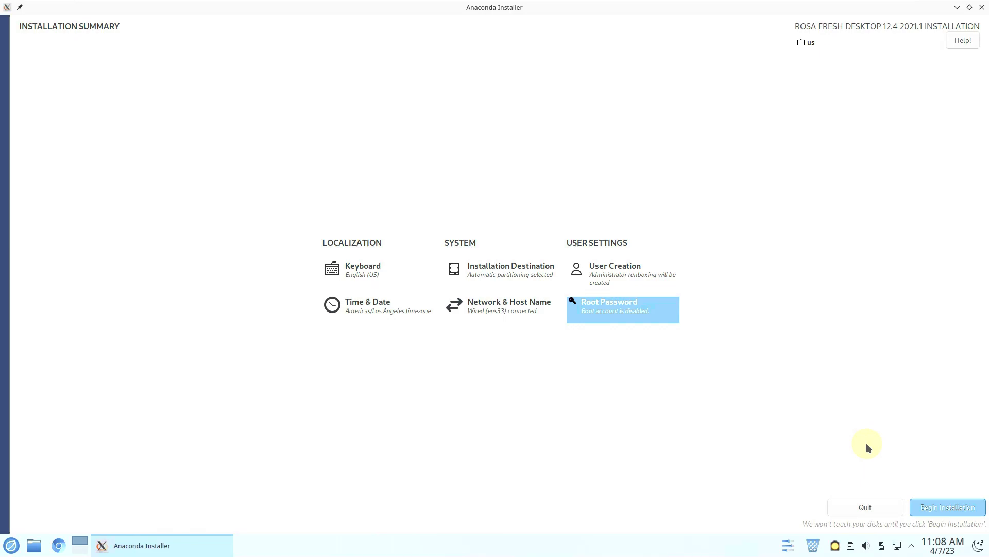
{"action": "left_click", "coordinate": [869, 509]}
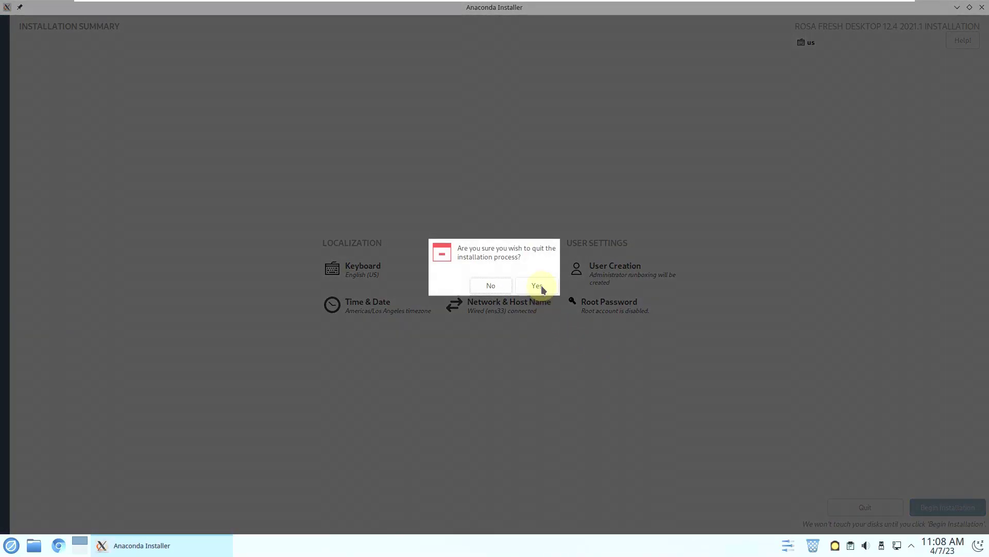
Step: Confirm quitting the installer, then open and close the application launcher and calendar popup
{"action": "left_click", "coordinate": [541, 286]}
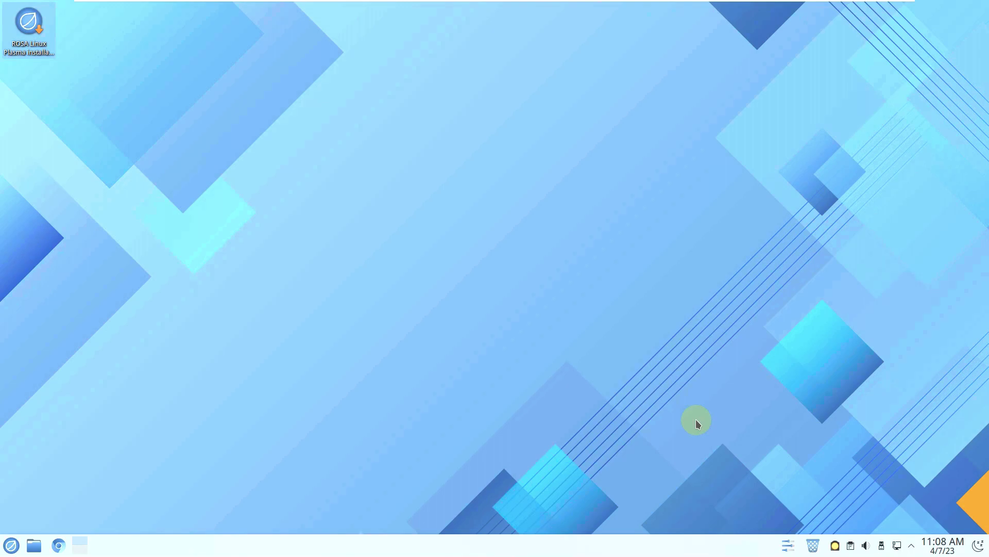
{"action": "left_click", "coordinate": [12, 545]}
{"action": "left_click", "coordinate": [762, 282]}
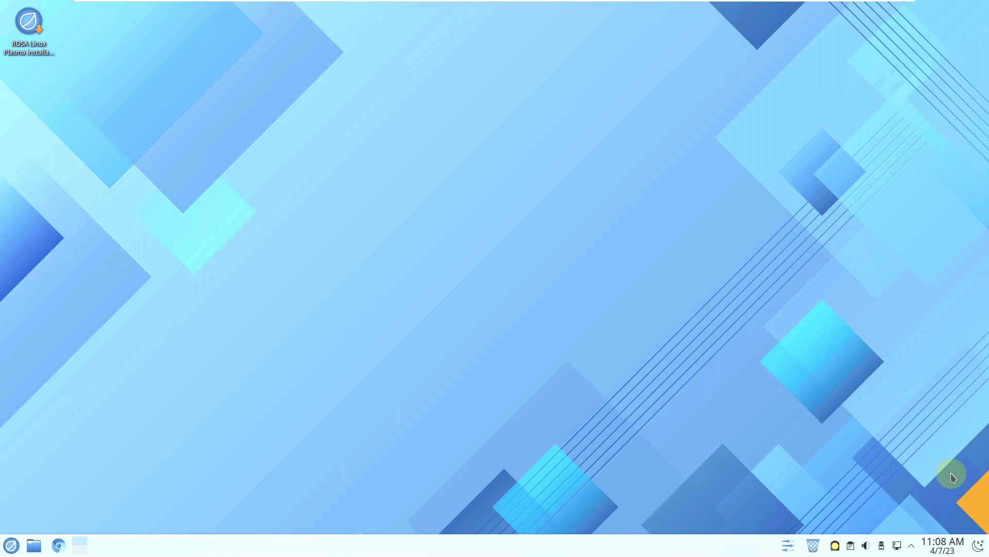
{"action": "left_click", "coordinate": [959, 551]}
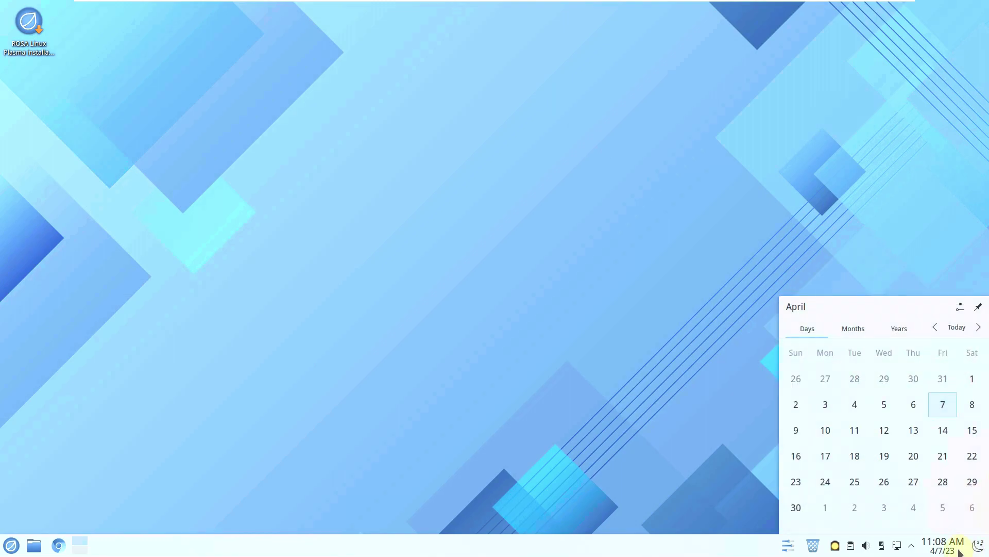
{"action": "left_click", "coordinate": [961, 551]}
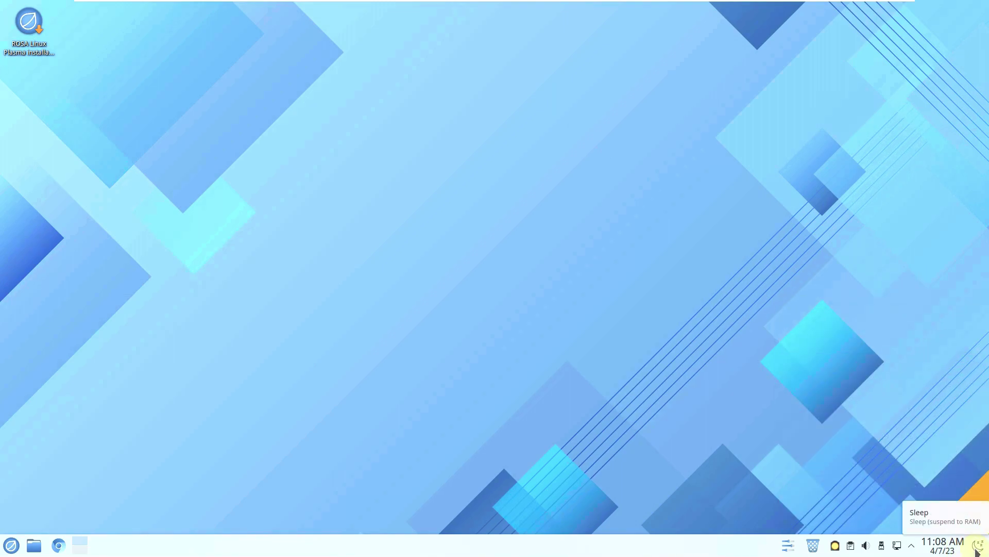